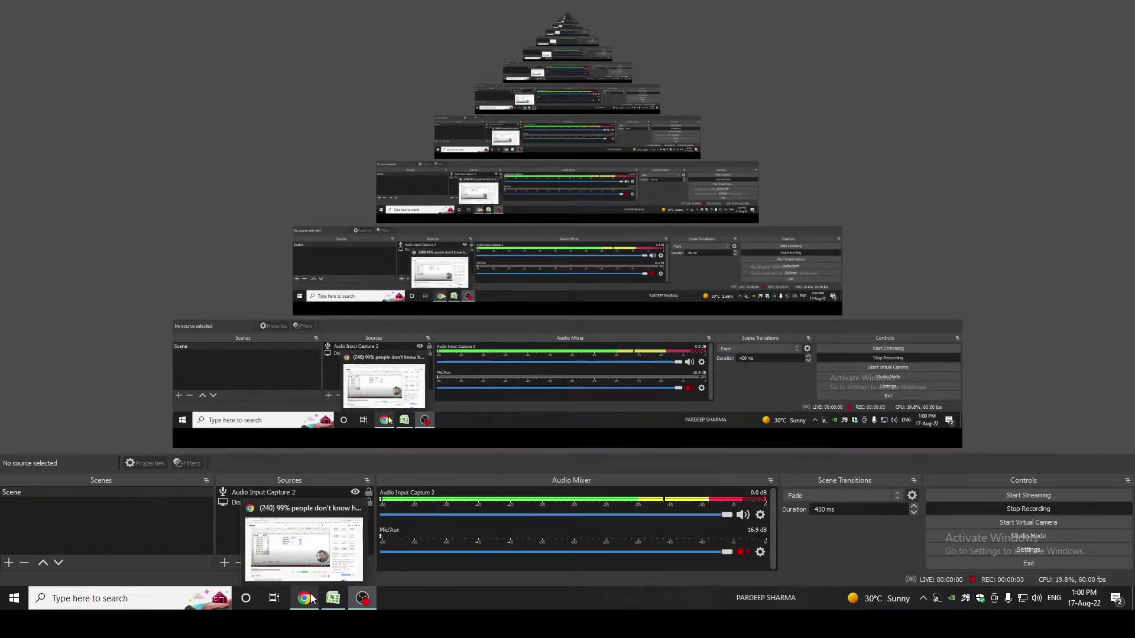
# Step: Pause the YouTube Excel tutorial on its monthly sales summary table at 13:30
pyautogui.click(304, 550)
pyautogui.scroll(1, 314, 331)
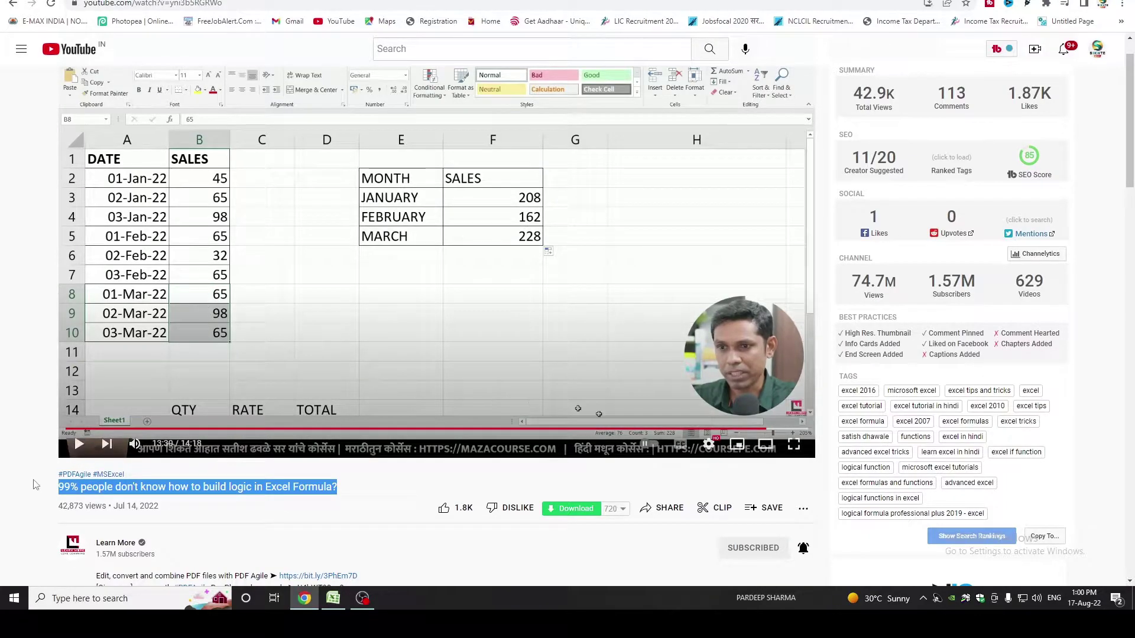
pyautogui.click(76, 442)
pyautogui.scroll(-2, 86, 425)
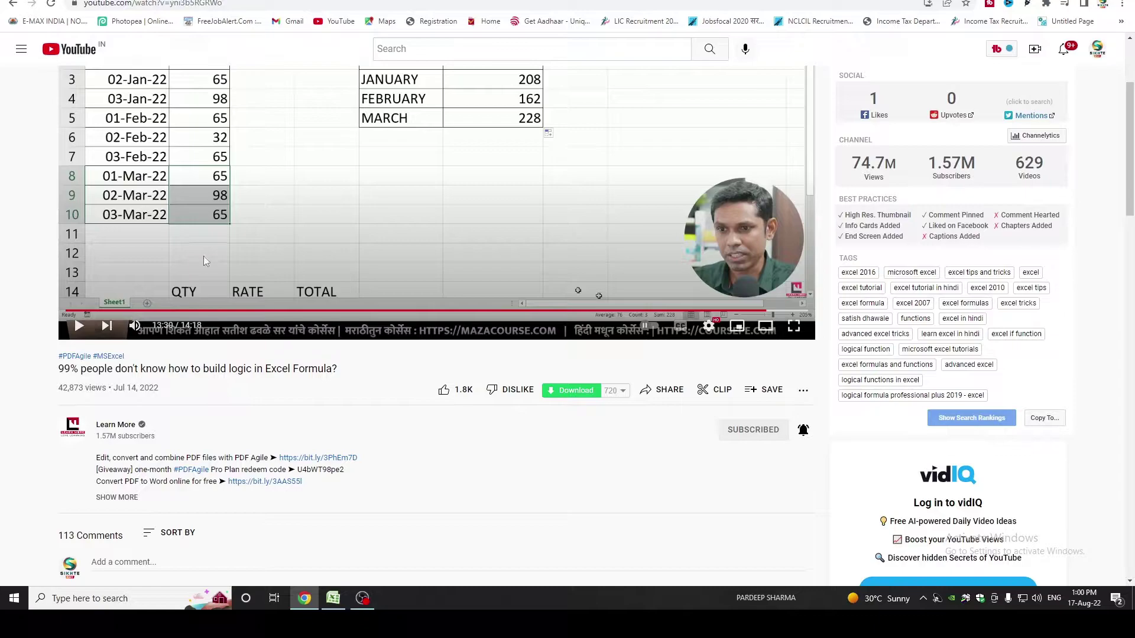
pyautogui.scroll(2, 203, 257)
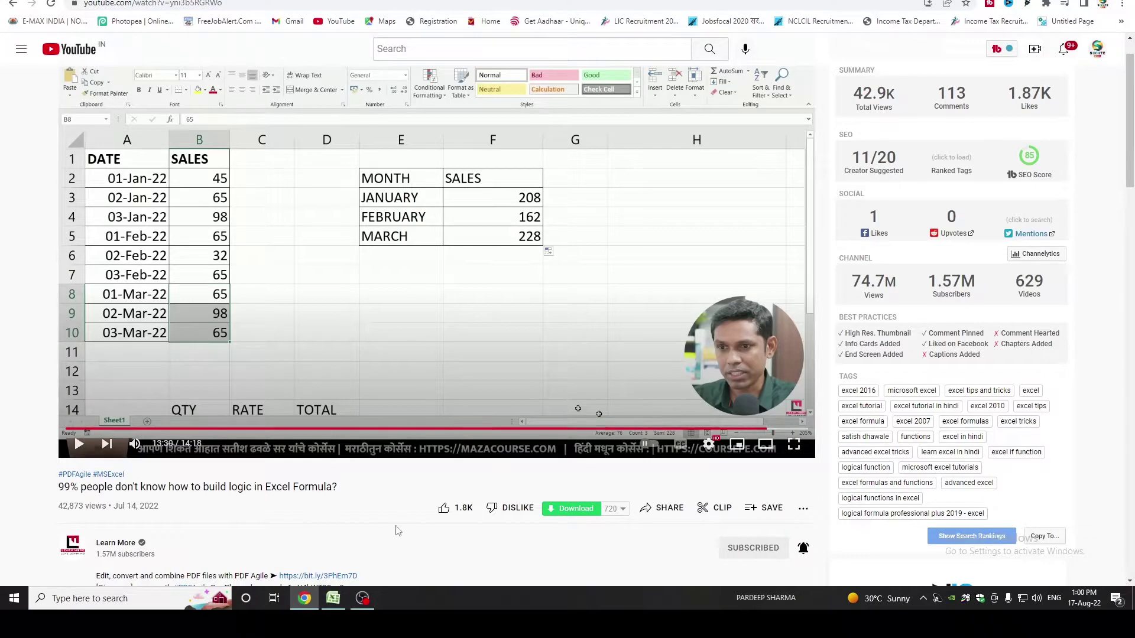
# Step: In the Excel sales workbook, rename the C1 header from AMOUNT to SALES
pyautogui.click(336, 611)
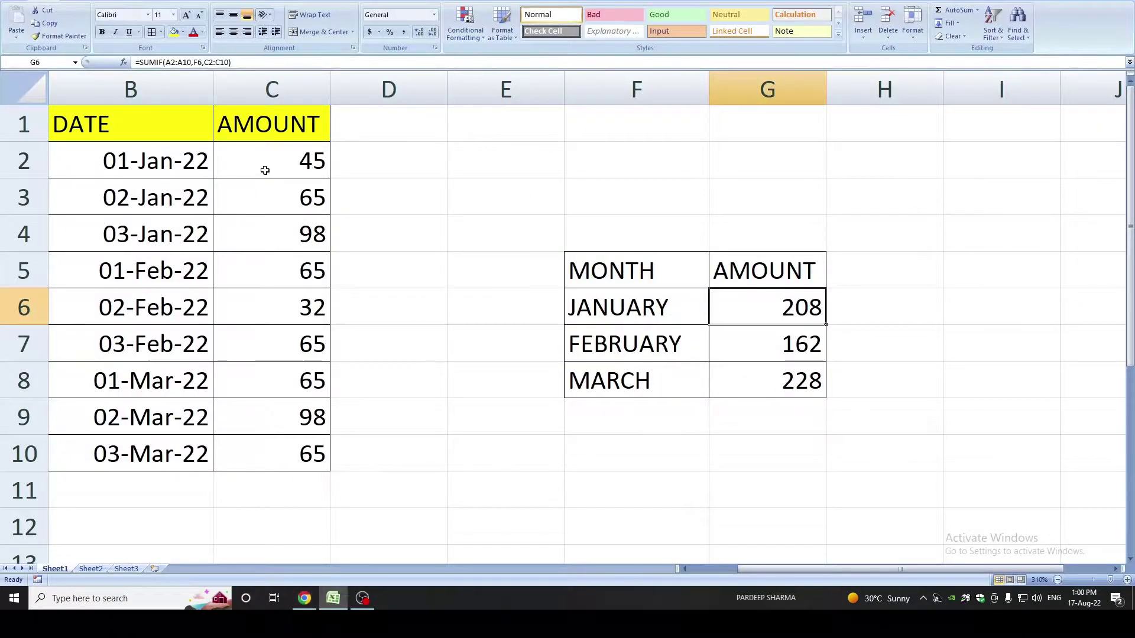
pyautogui.click(272, 133)
pyautogui.write('SALES')
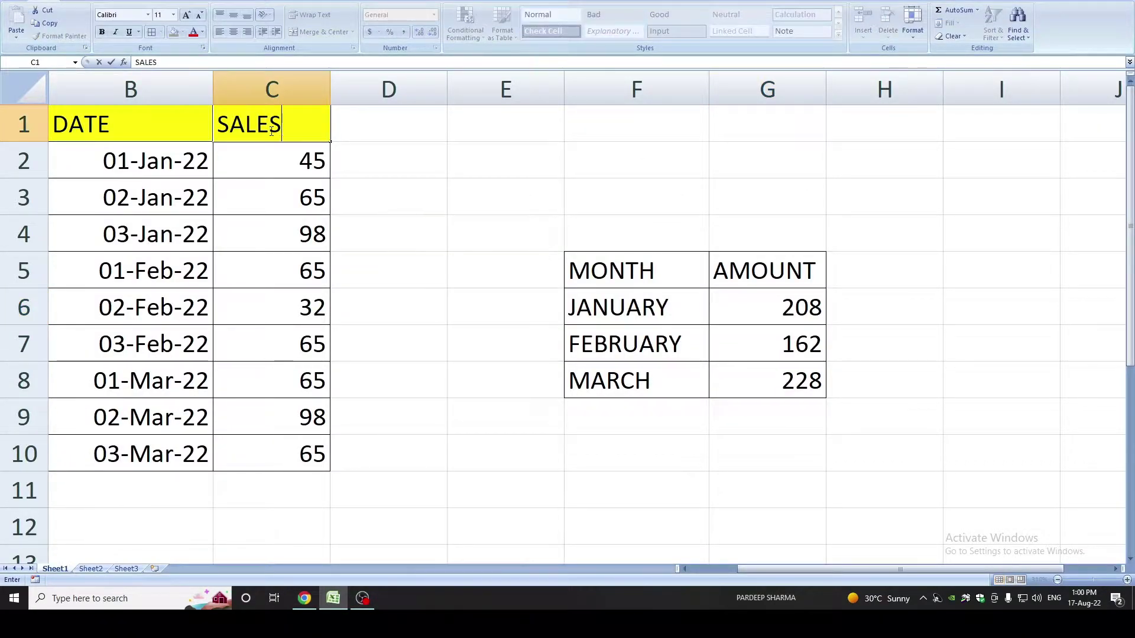
pyautogui.click(481, 207)
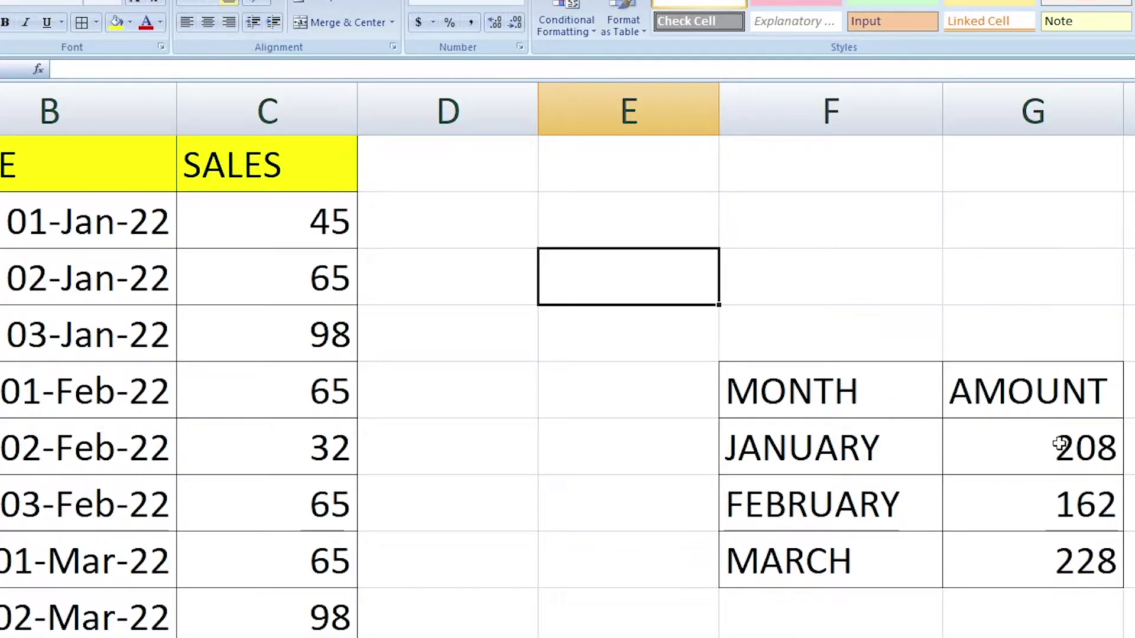
# Step: Re-confirm the January SUMIF total formula, which still gives 208
pyautogui.click(1059, 443)
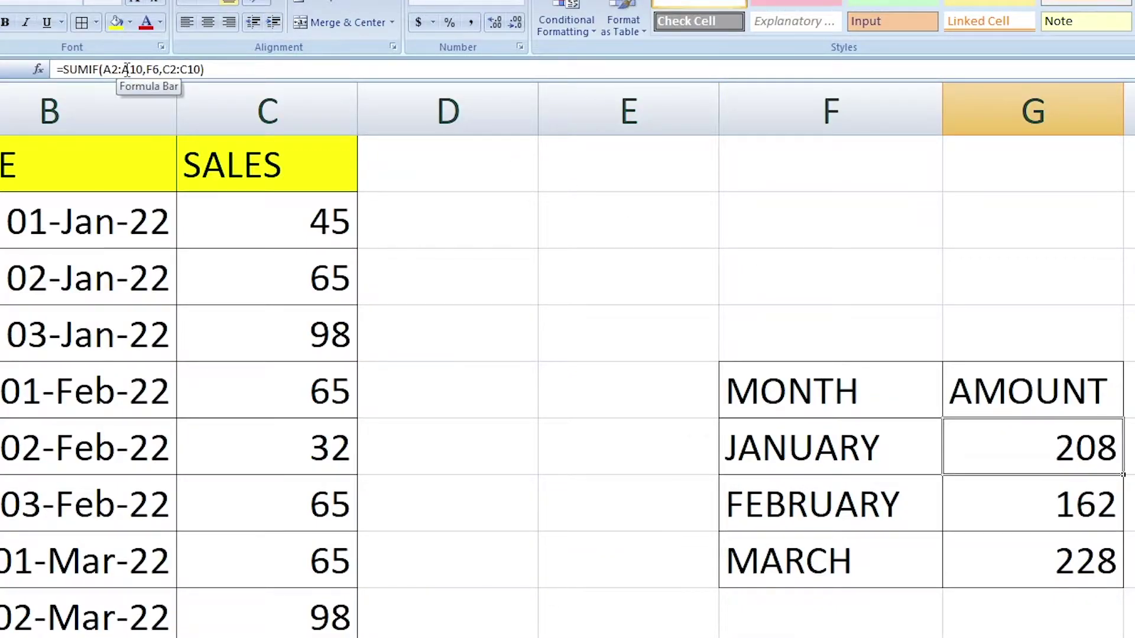
pyautogui.click(228, 67)
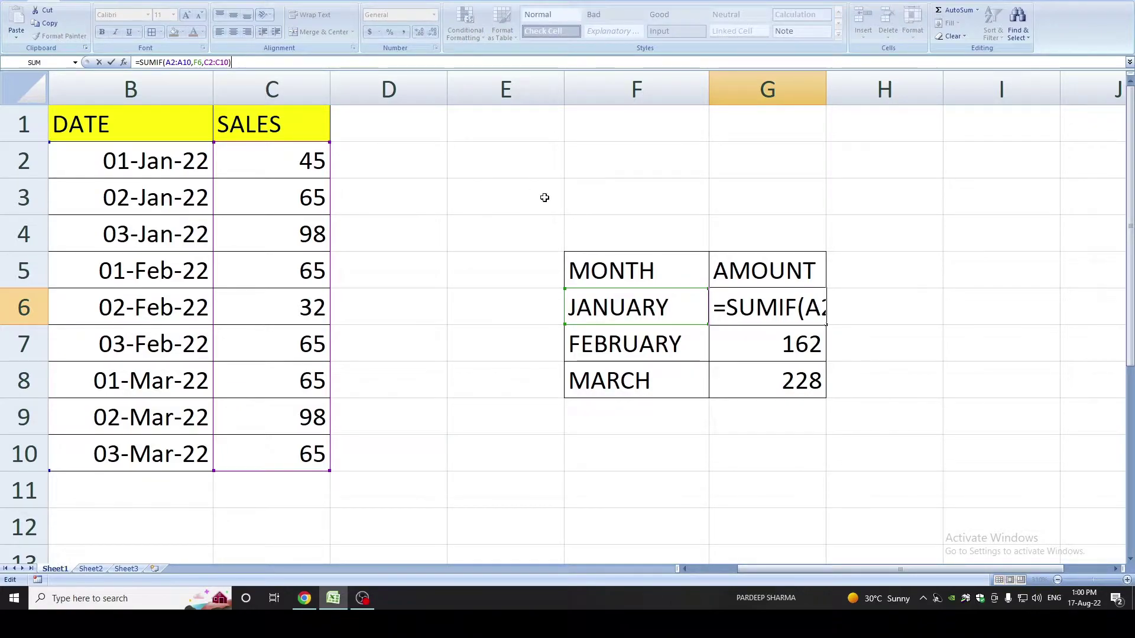
pyautogui.press('Return')
pyautogui.press('Up')
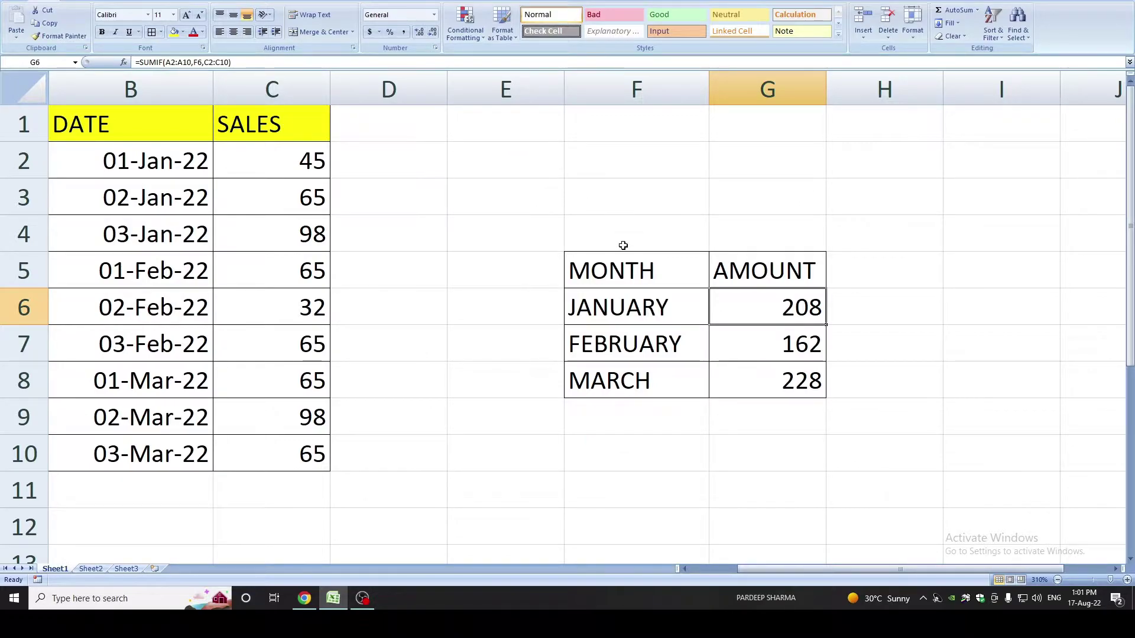
pyautogui.click(234, 62)
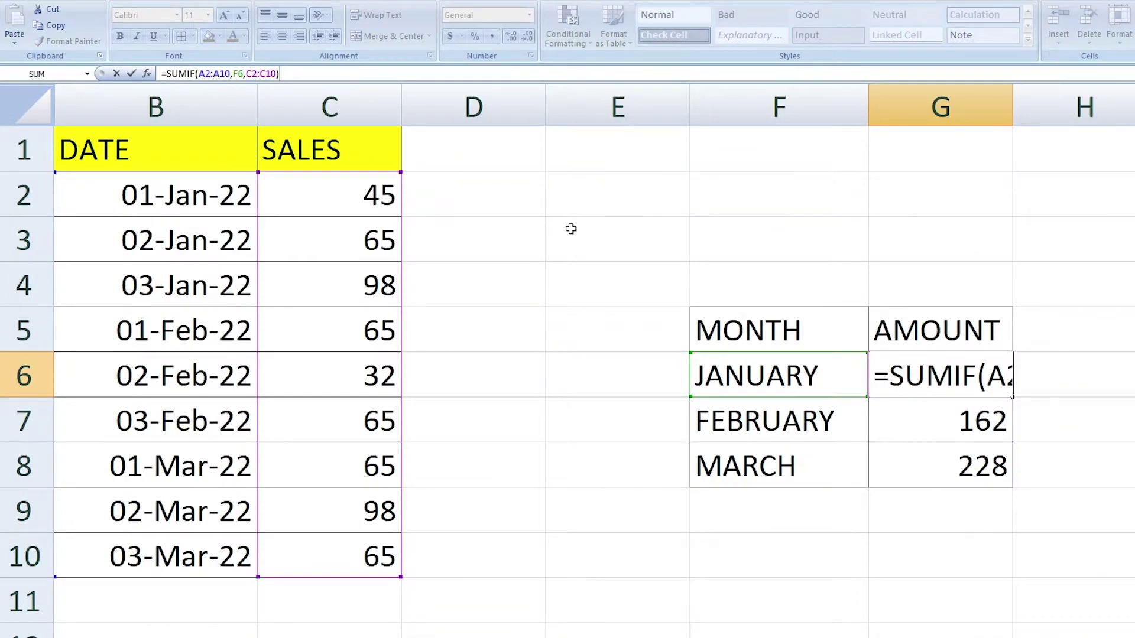
pyautogui.press('Return')
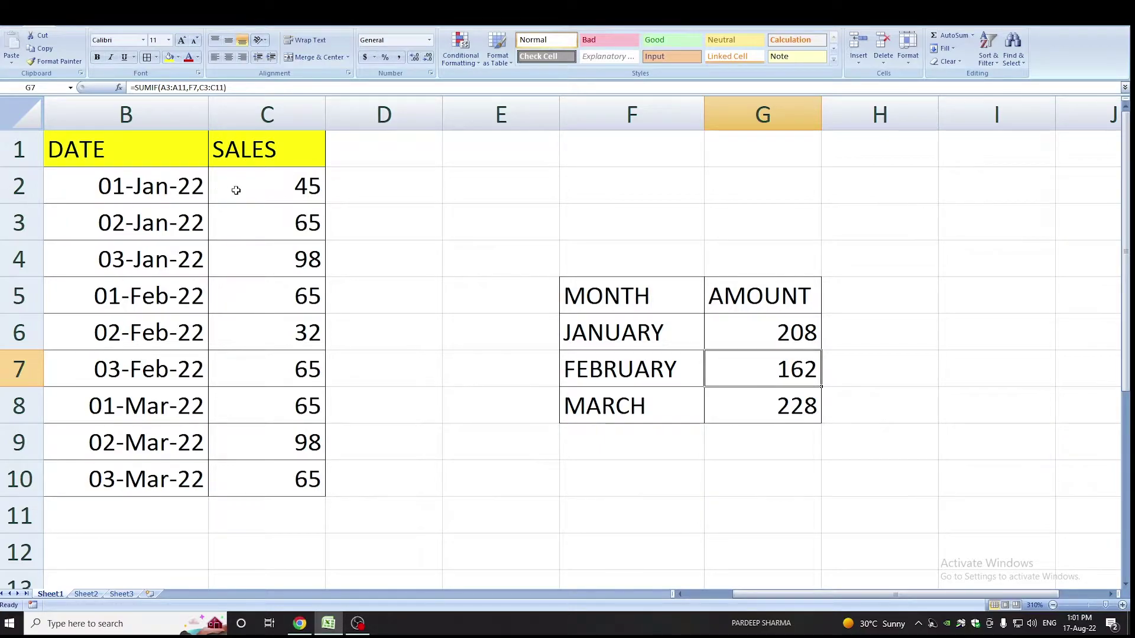
# Step: Enter 100 as each of the three January sales in C2:C4
pyautogui.click(262, 190)
pyautogui.write('100')
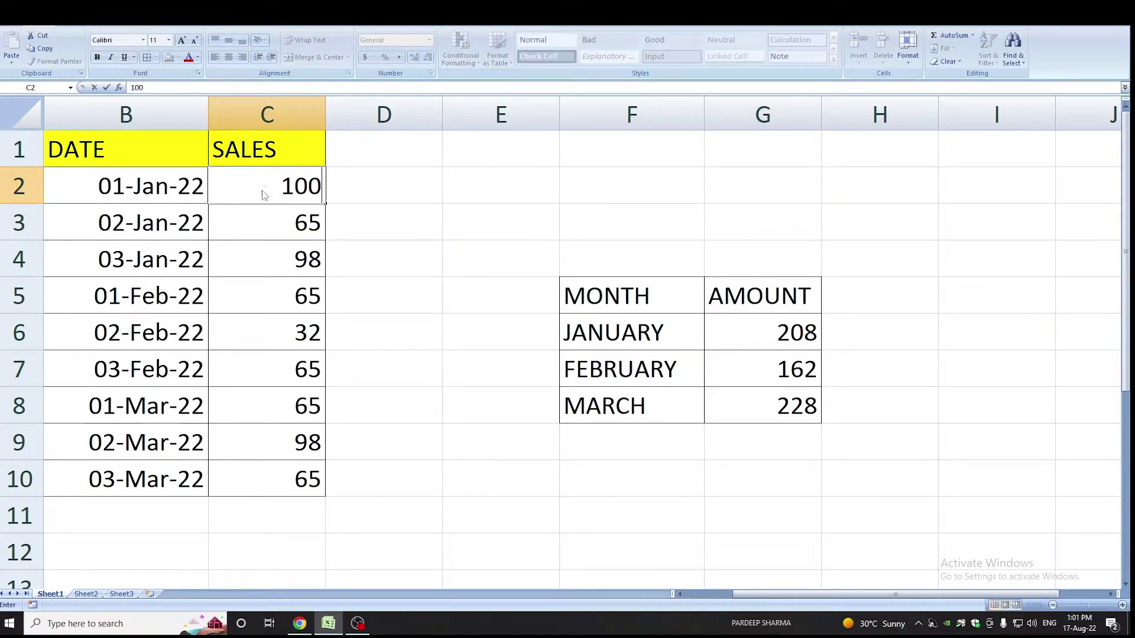
pyautogui.press('Return')
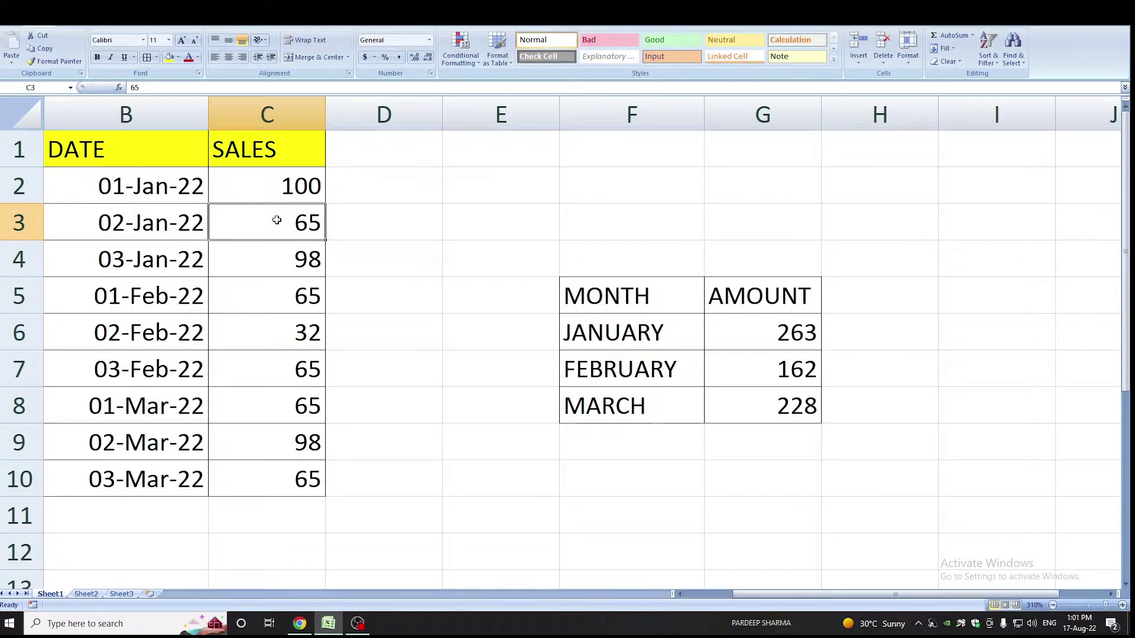
pyautogui.write('100')
pyautogui.press('Return')
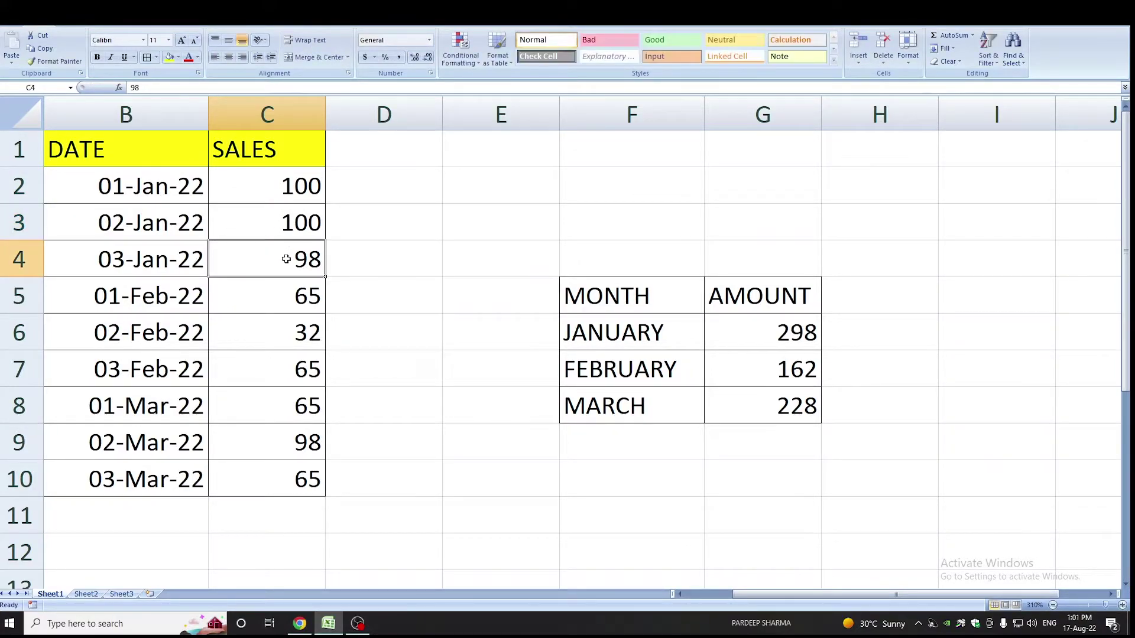
pyautogui.write('100')
pyautogui.click(357, 205)
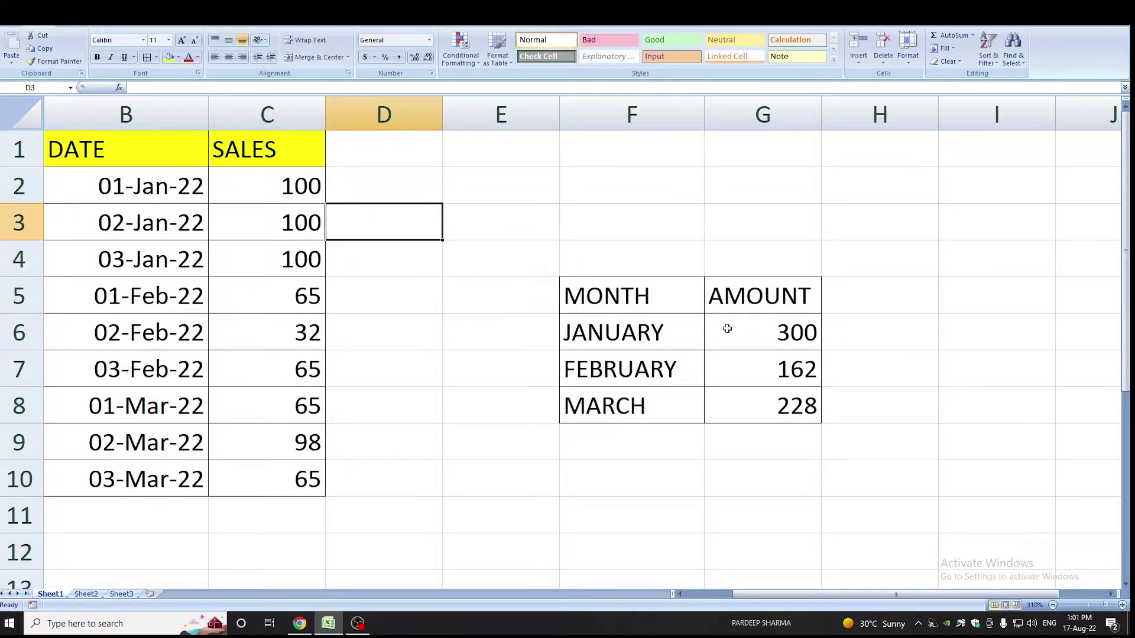
# Step: Inspect the January total's SUMIF formula and the February label and total
pyautogui.click(776, 331)
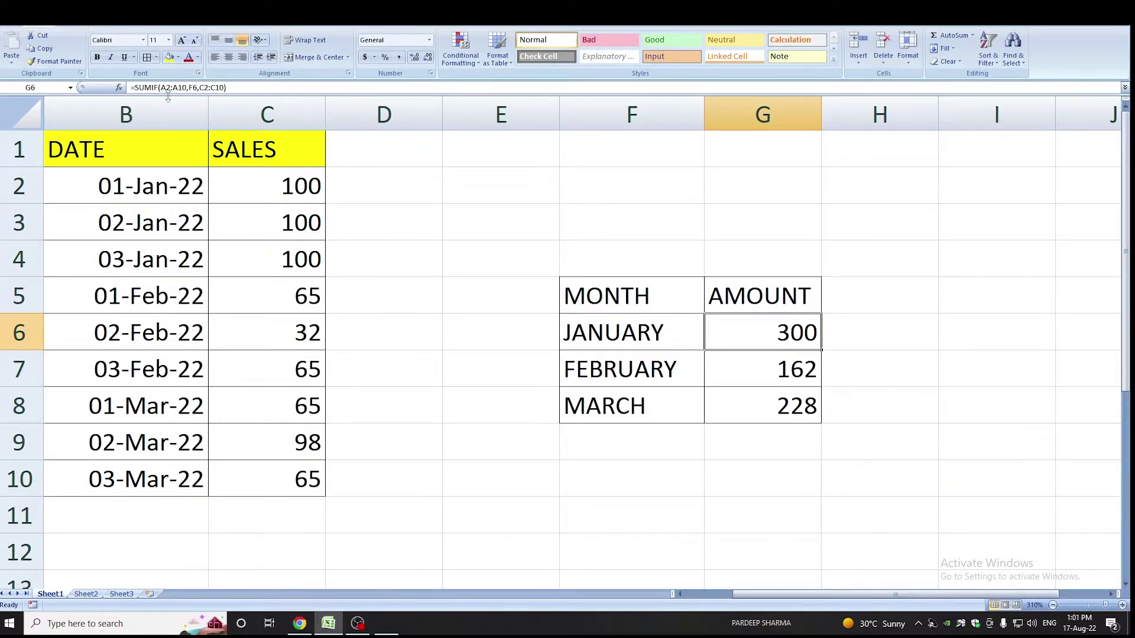
pyautogui.press('super+plus')
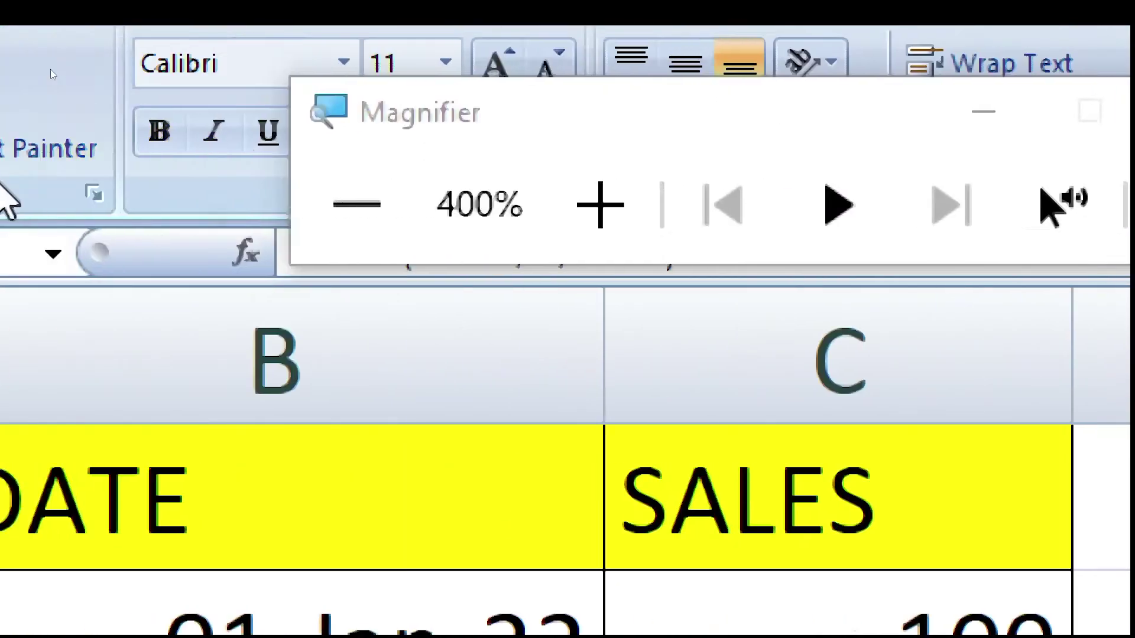
pyautogui.click(881, 118)
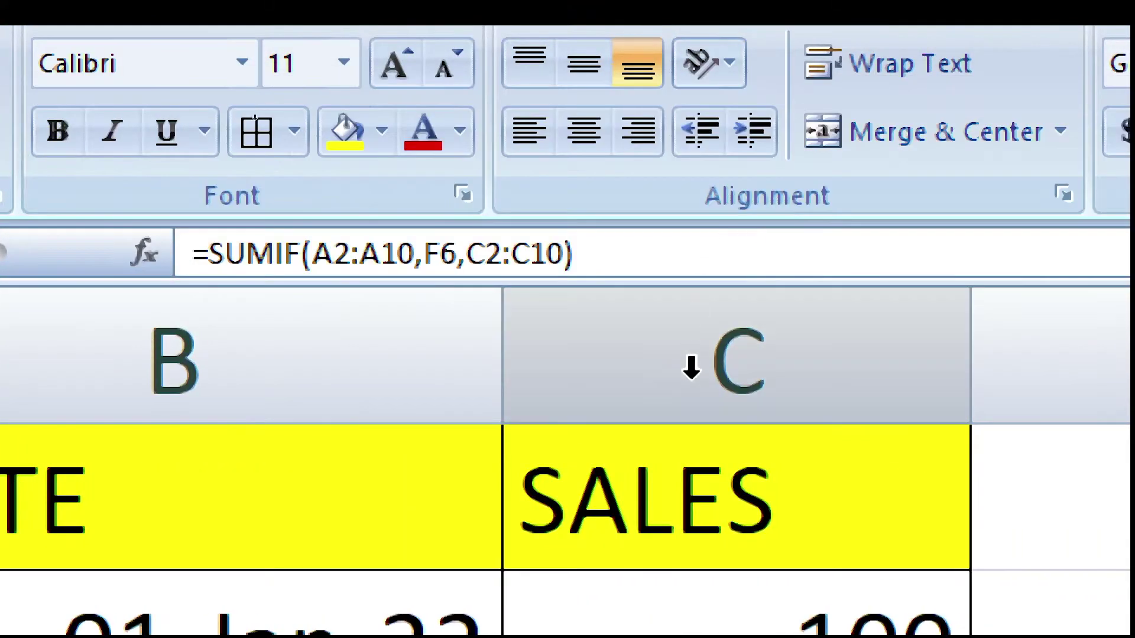
pyautogui.press('super+Escape')
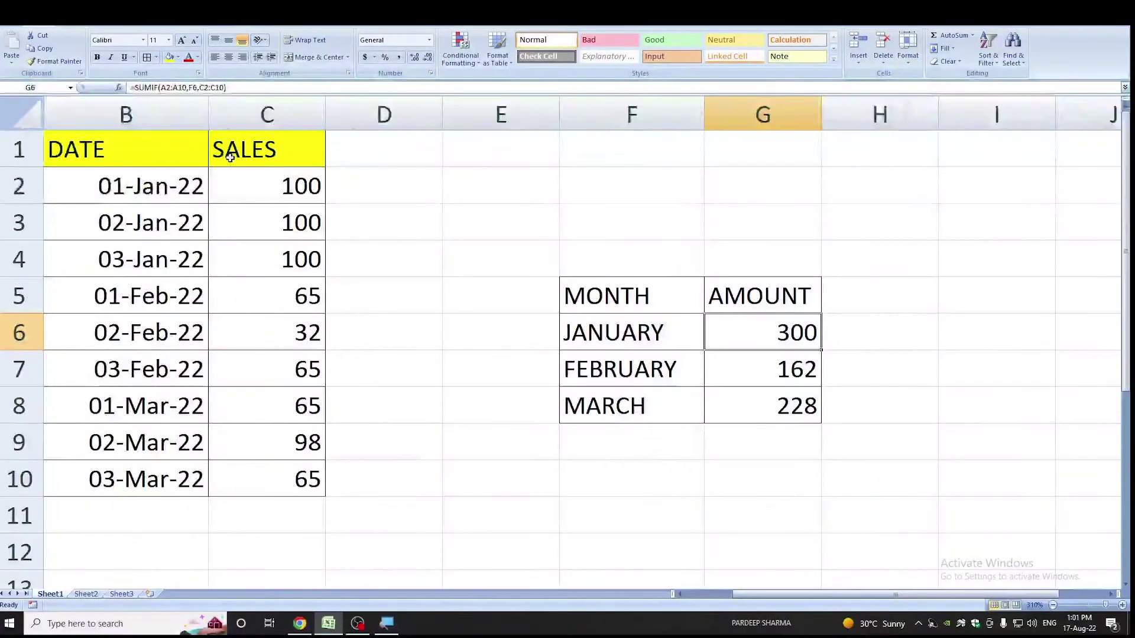
pyautogui.click(279, 307)
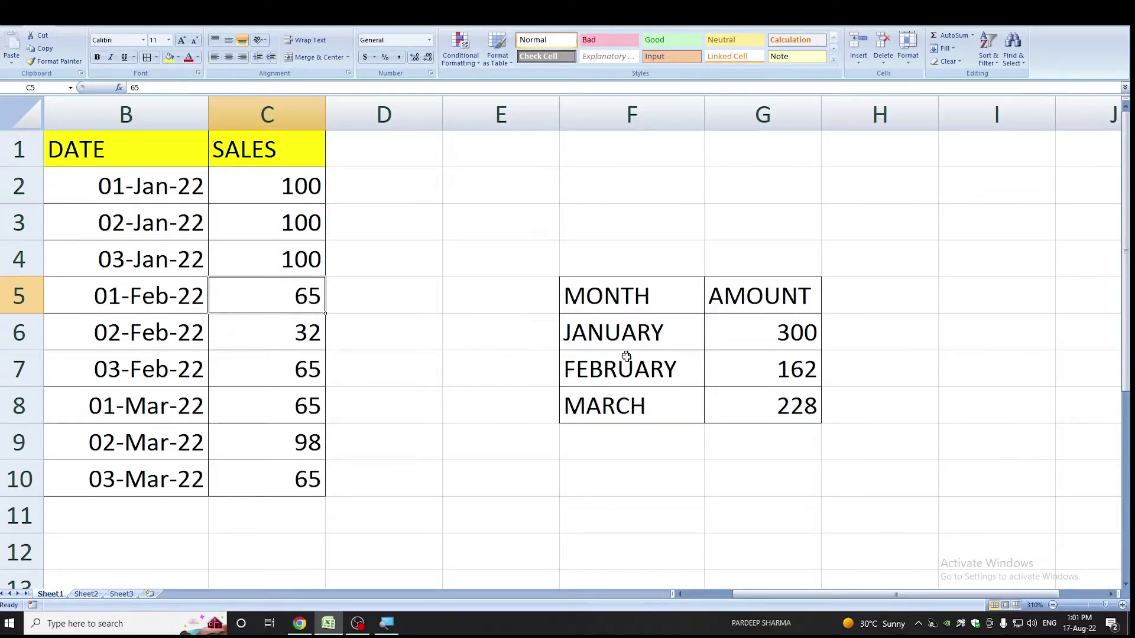
pyautogui.click(666, 371)
pyautogui.click(759, 368)
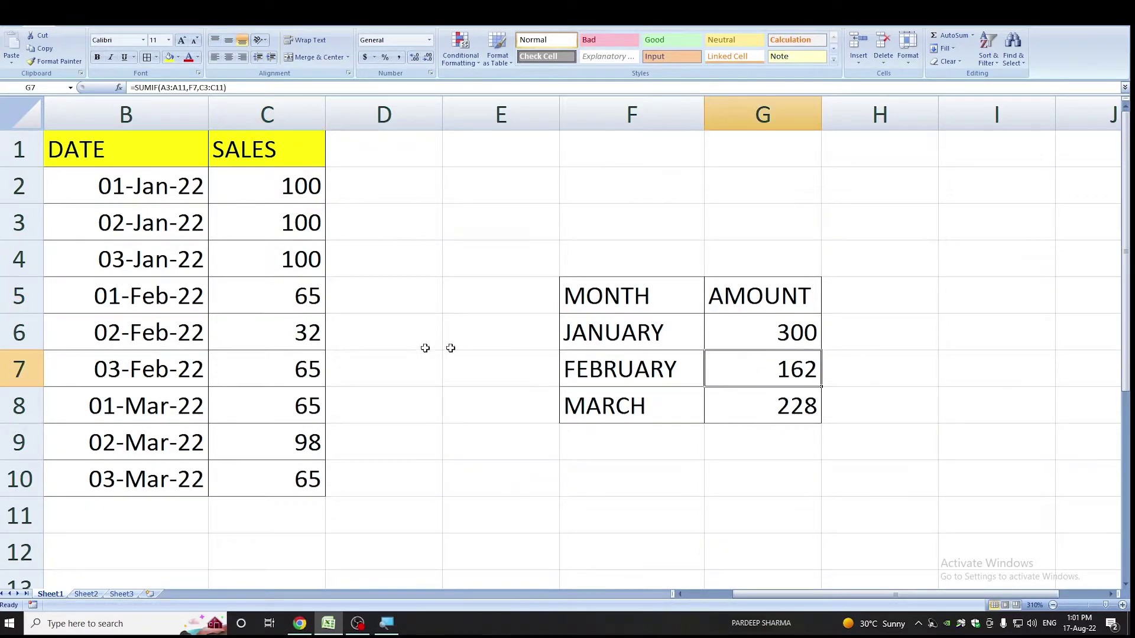
# Step: Enter 200 as each of the three February sales in C5:C7
pyautogui.click(279, 302)
pyautogui.write('2')
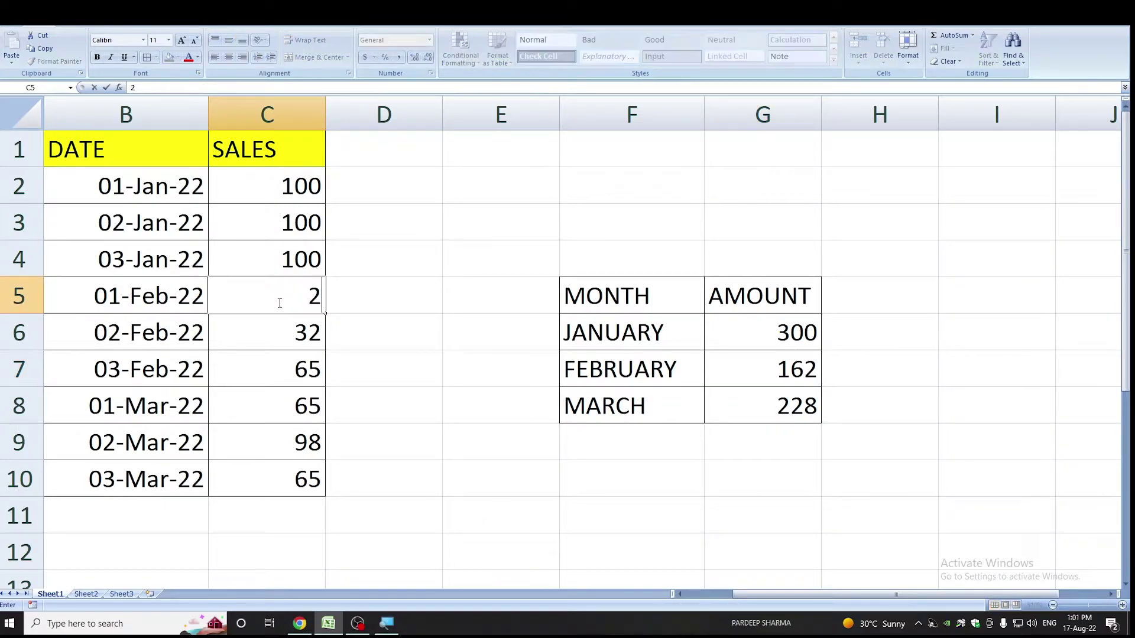
pyautogui.write('00')
pyautogui.click(284, 333)
pyautogui.write('200')
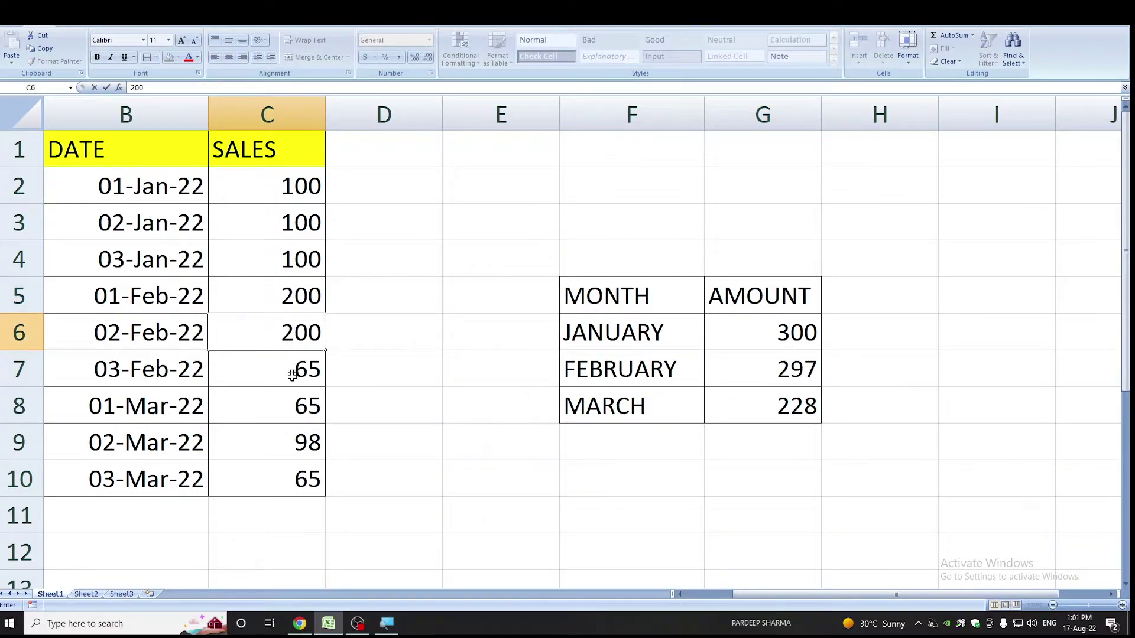
pyautogui.press('Return')
pyautogui.write('200')
pyautogui.click(415, 381)
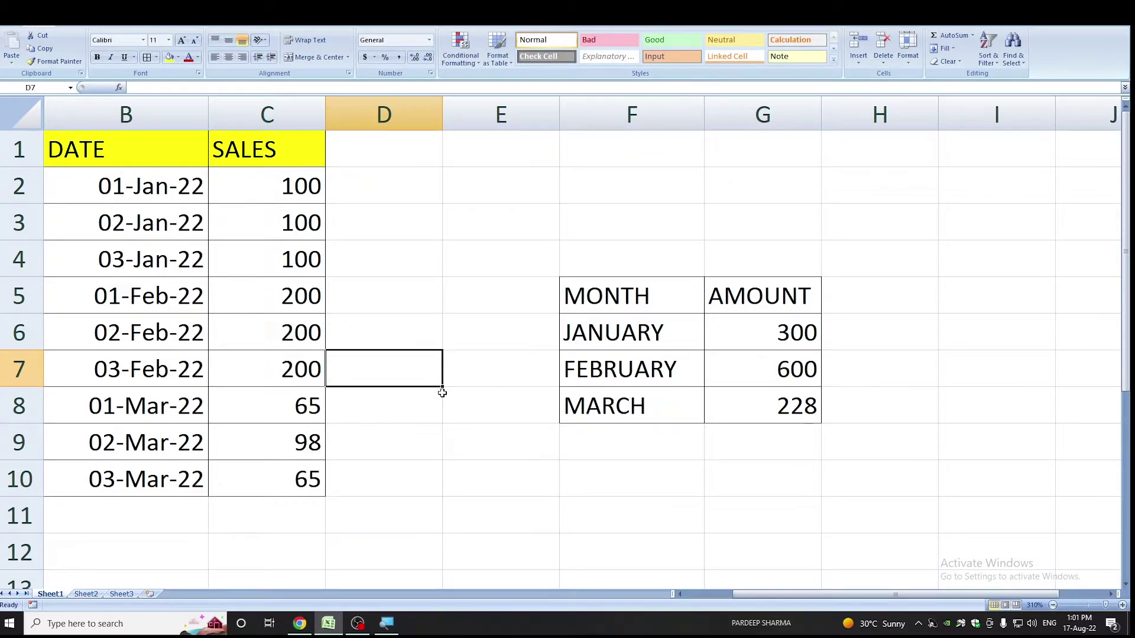
pyautogui.moveTo(786, 334); pyautogui.dragTo(780, 413)
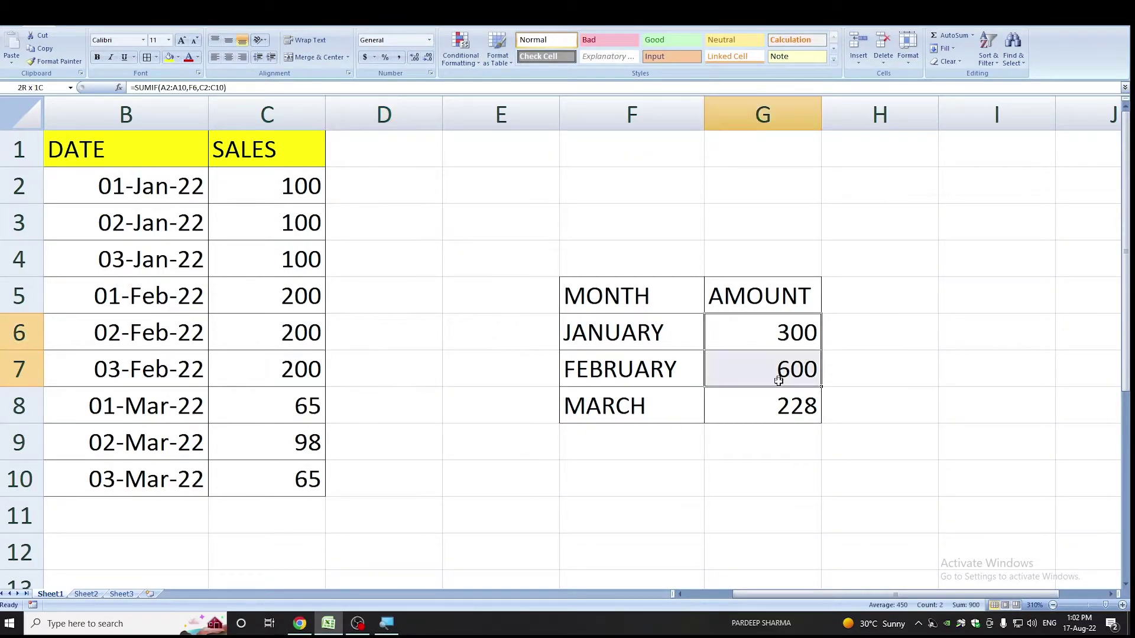
# Step: Clear the contents of the three monthly totals in G6:G8
pyautogui.rightClick(780, 413)
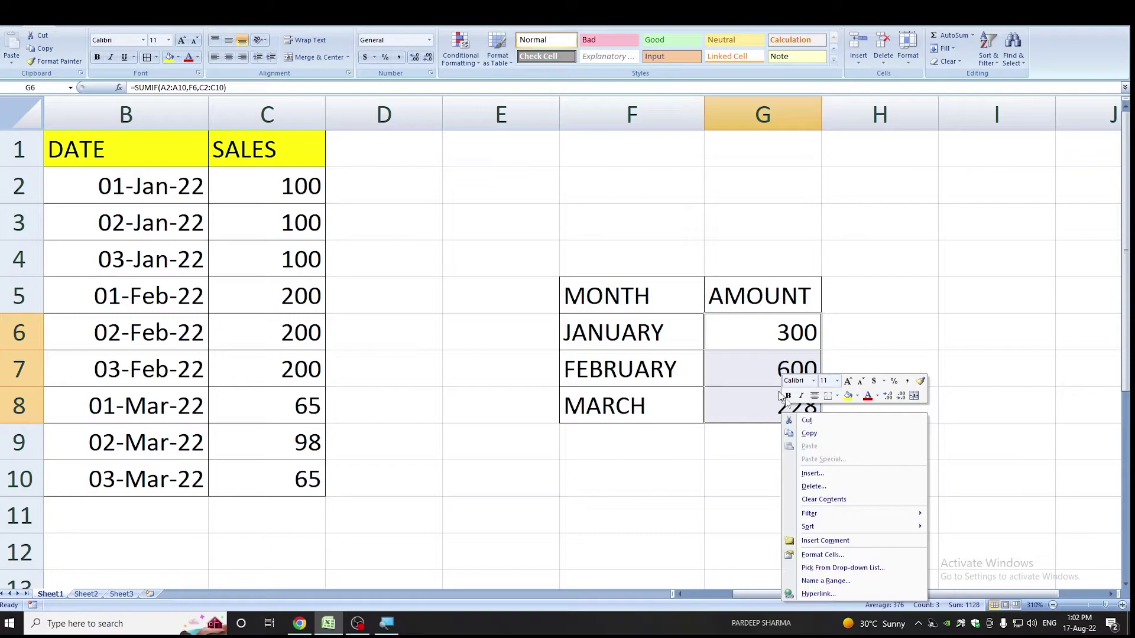
pyautogui.click(819, 499)
pyautogui.click(704, 482)
pyautogui.click(724, 335)
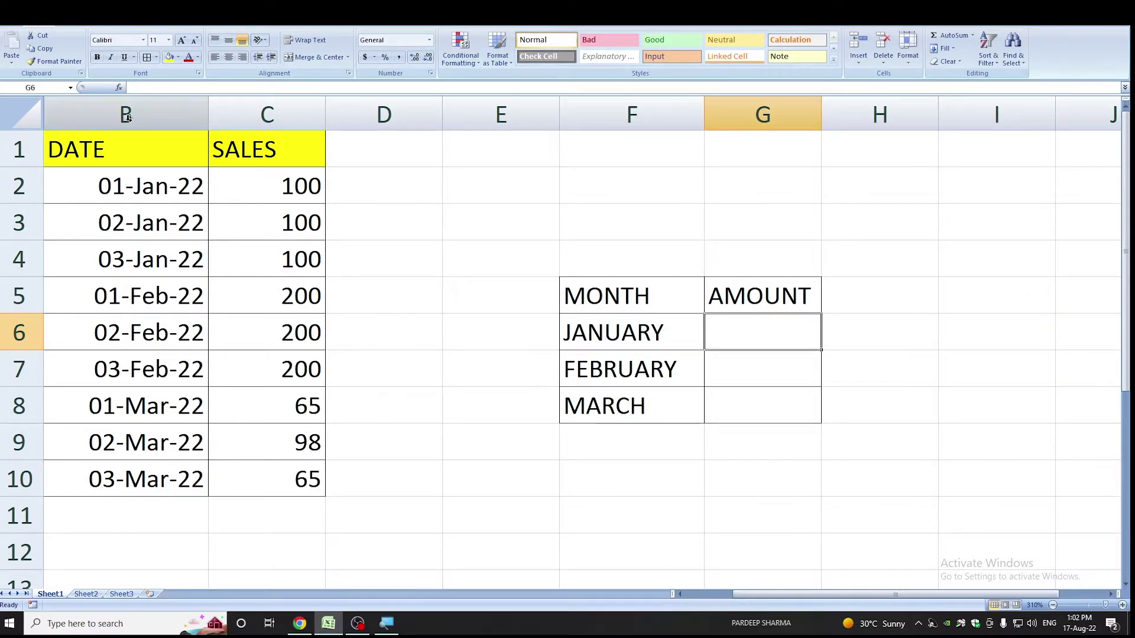
# Step: Insert a new blank column B before the DATE column
pyautogui.rightClick(50, 110)
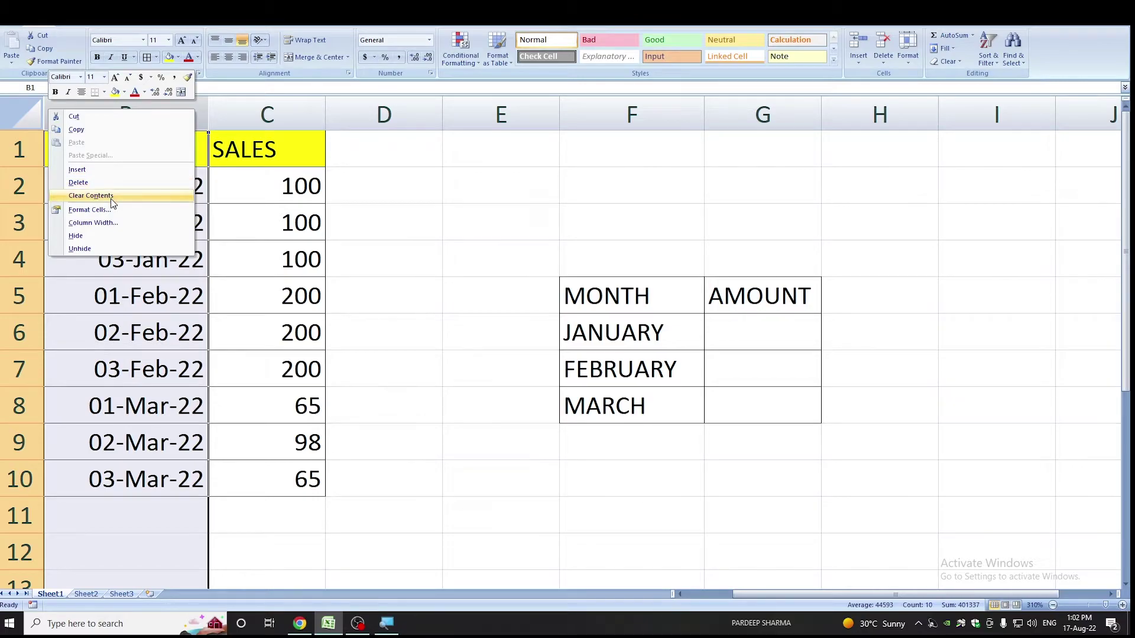
pyautogui.click(148, 100)
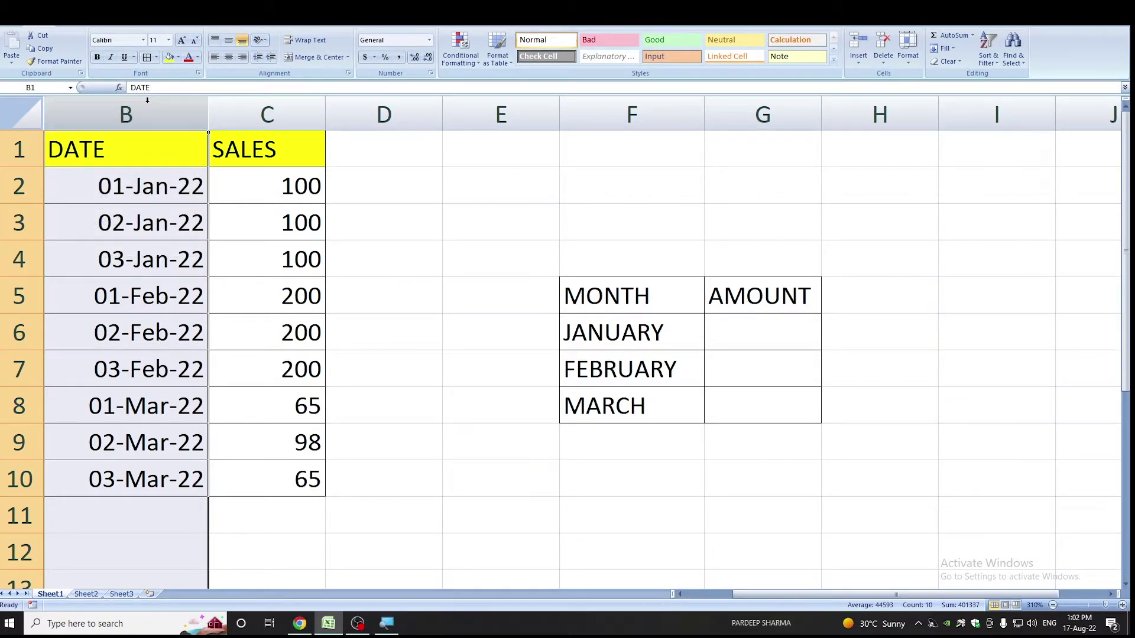
pyautogui.hotkey('ctrl', 'shift', '+')
pyautogui.click(129, 185)
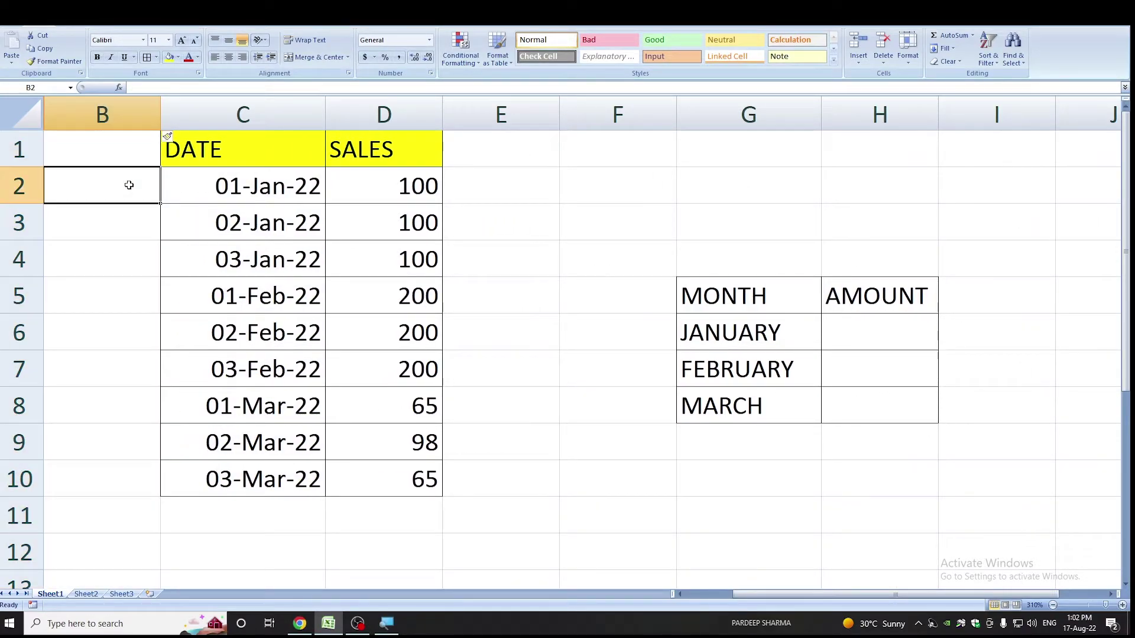
# Step: Enter =TEXT(C2,"MMMM") in B2 and fill it down to B10 to list month names
pyautogui.write('=')
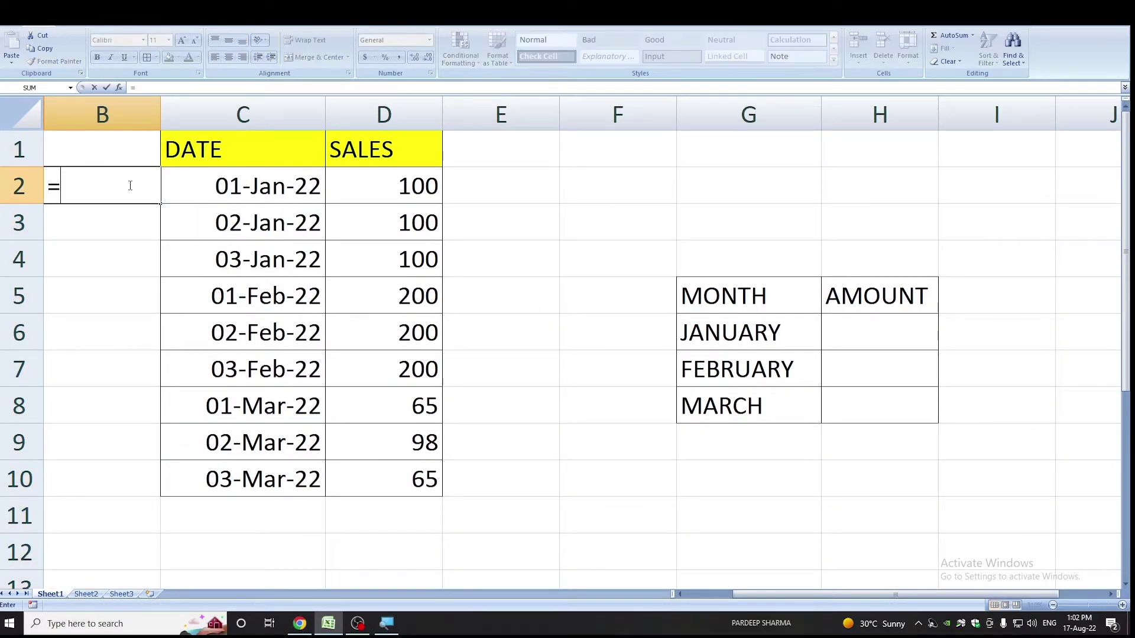
pyautogui.write('TEXT(')
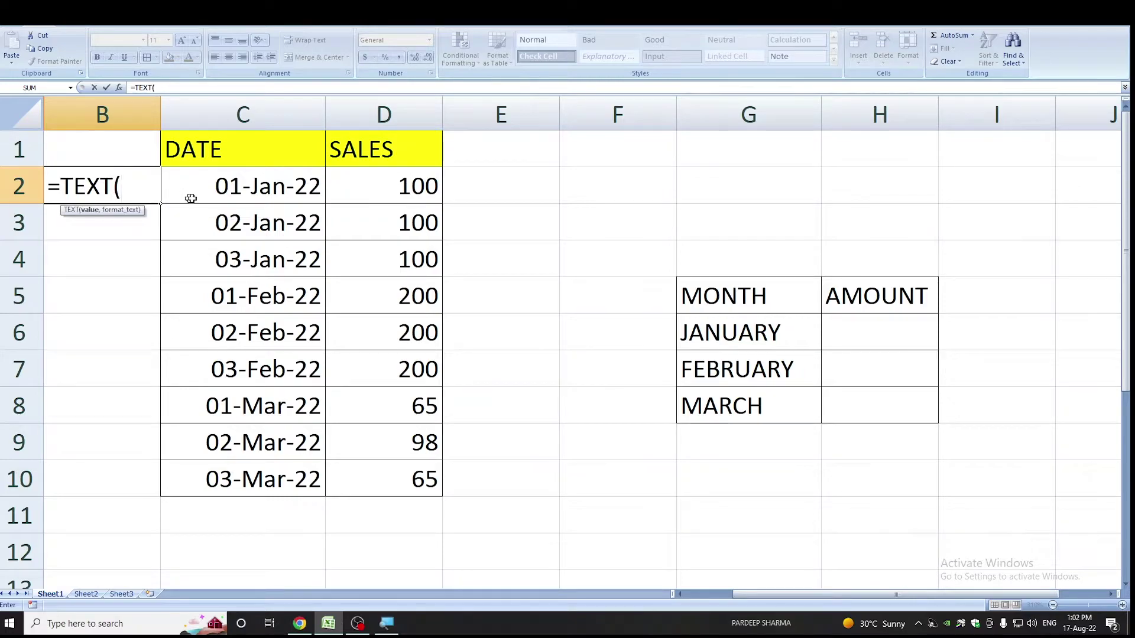
pyautogui.click(236, 195)
pyautogui.write(',')
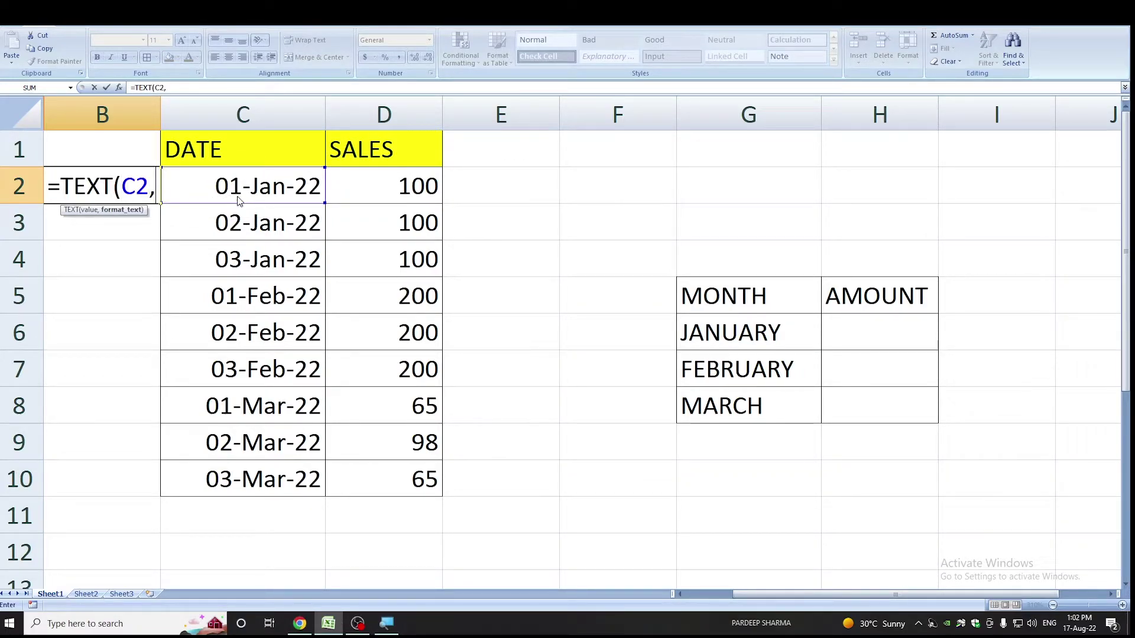
pyautogui.write('"')
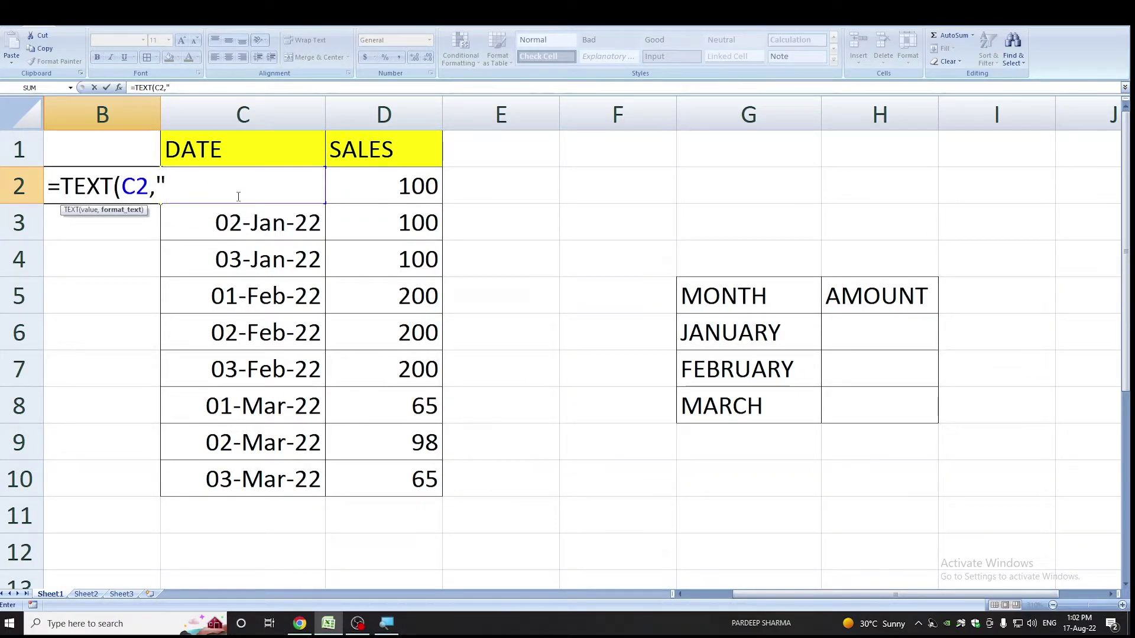
pyautogui.write('MMMM')
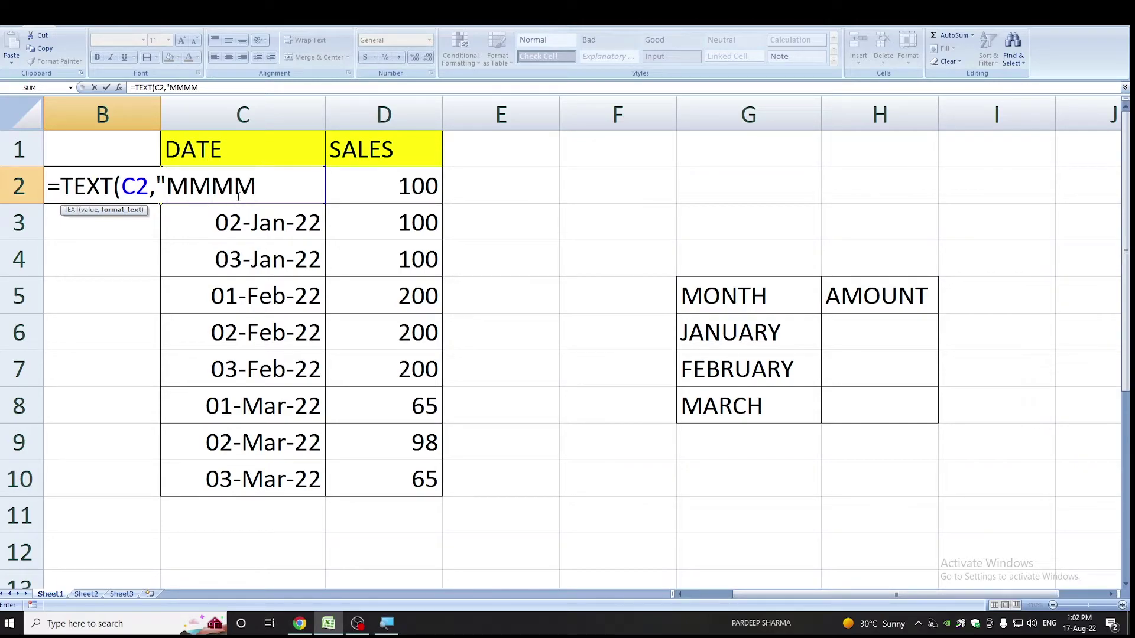
pyautogui.write('"')
pyautogui.press('BackSpace')
pyautogui.press('Return')
pyautogui.click(138, 196)
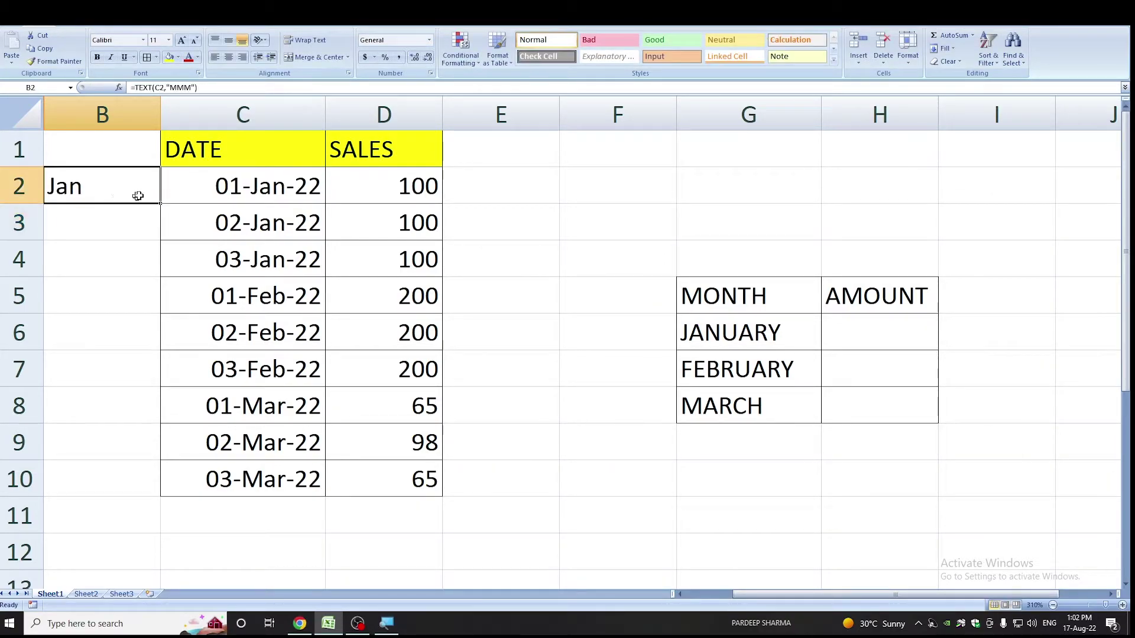
pyautogui.click(192, 88)
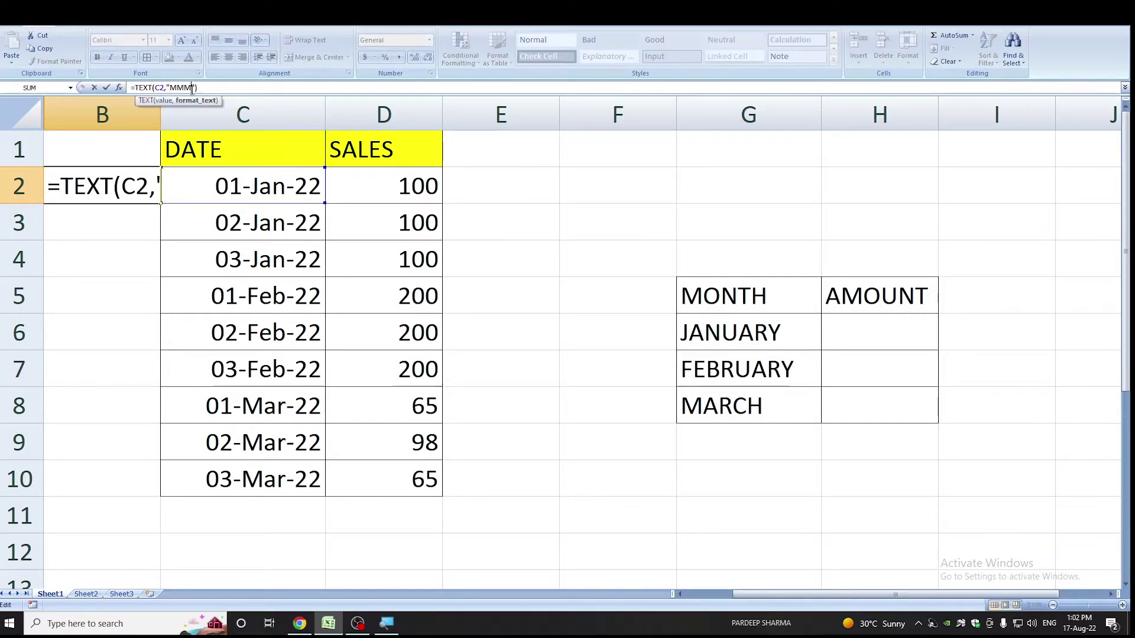
pyautogui.write('M')
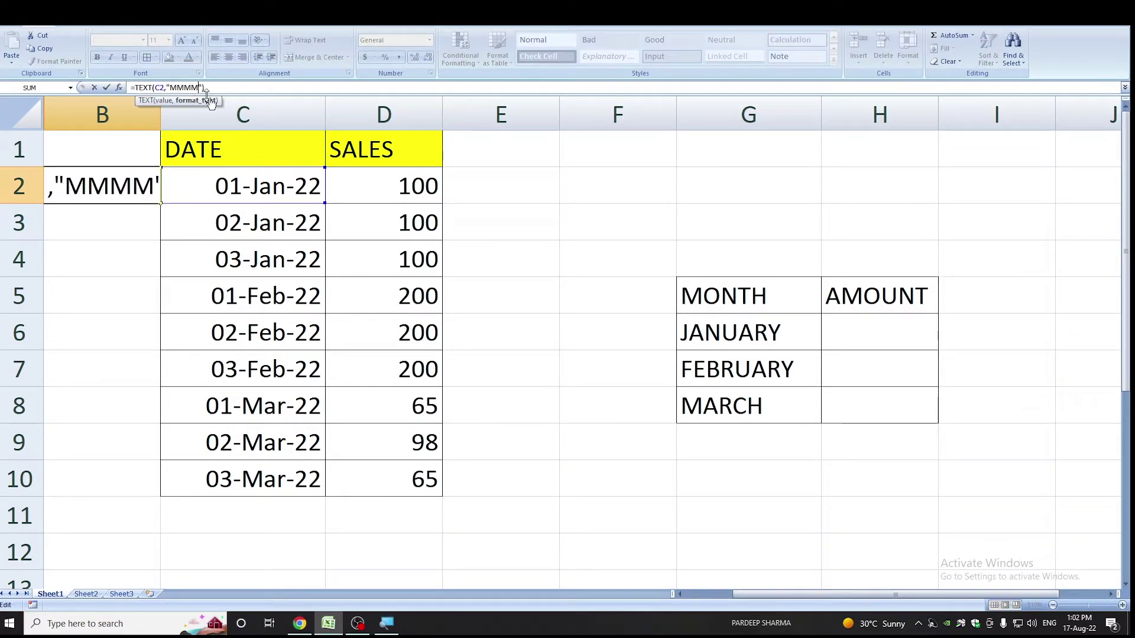
pyautogui.press('Return')
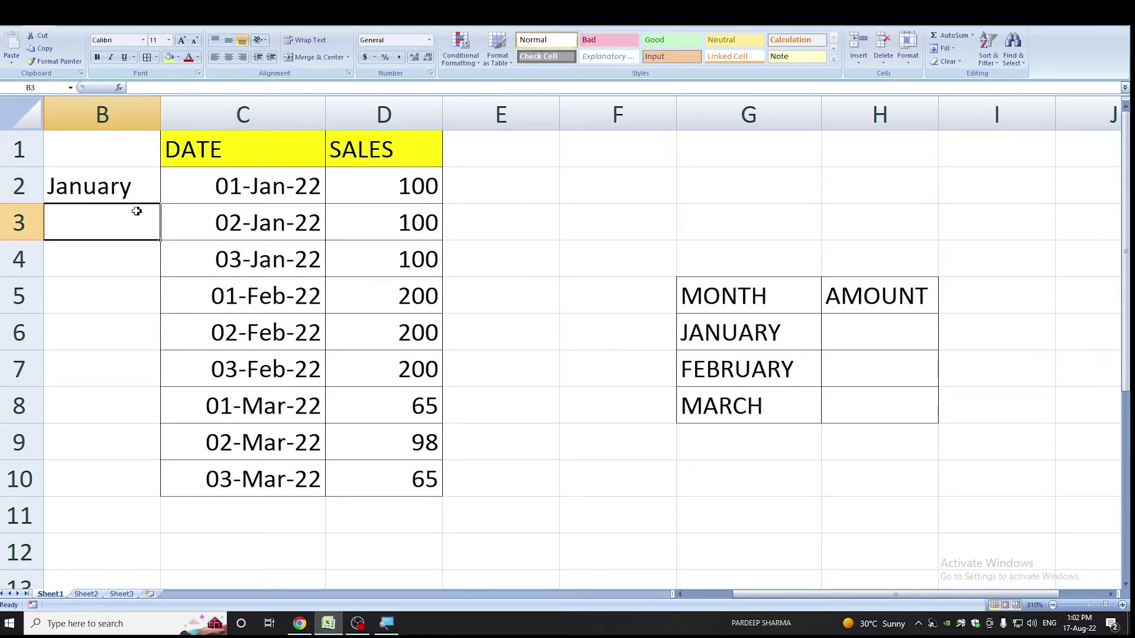
pyautogui.click(128, 189)
pyautogui.doubleClick(162, 203)
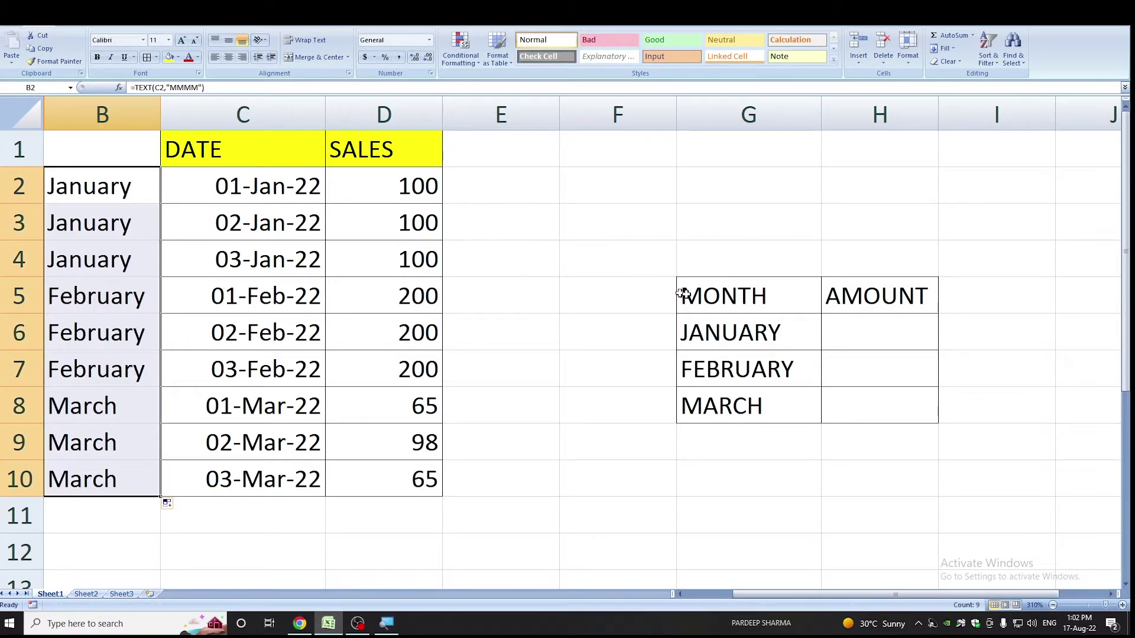
# Step: Enter =SUMIF(B2:B10,G6,D2:D10) in H6 to total January sales as 300
pyautogui.click(856, 330)
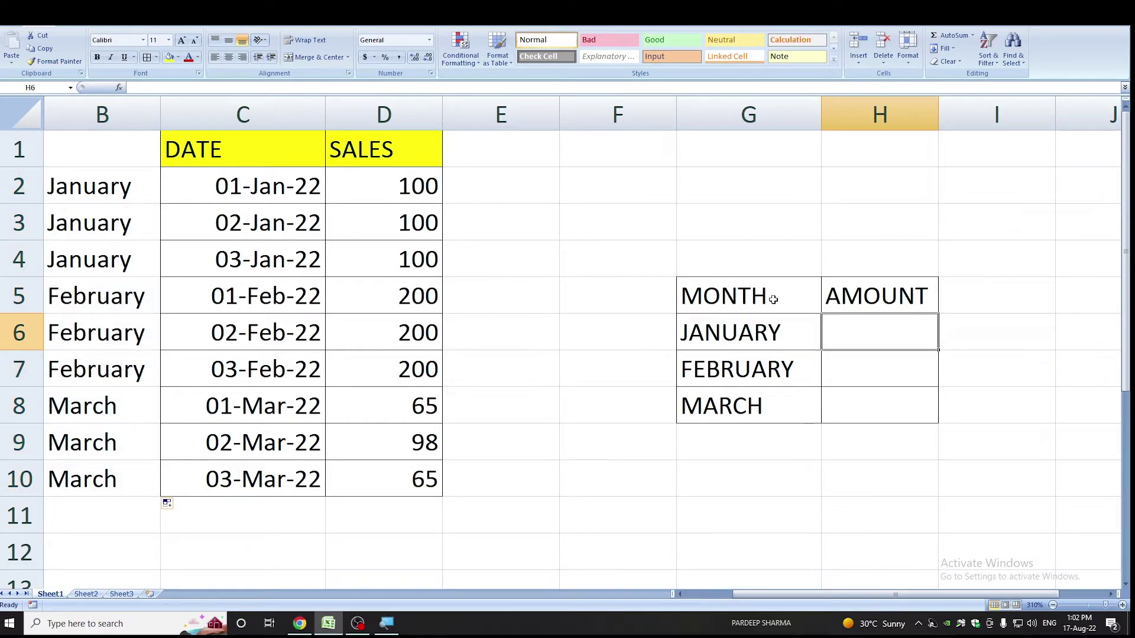
pyautogui.write('=SUM')
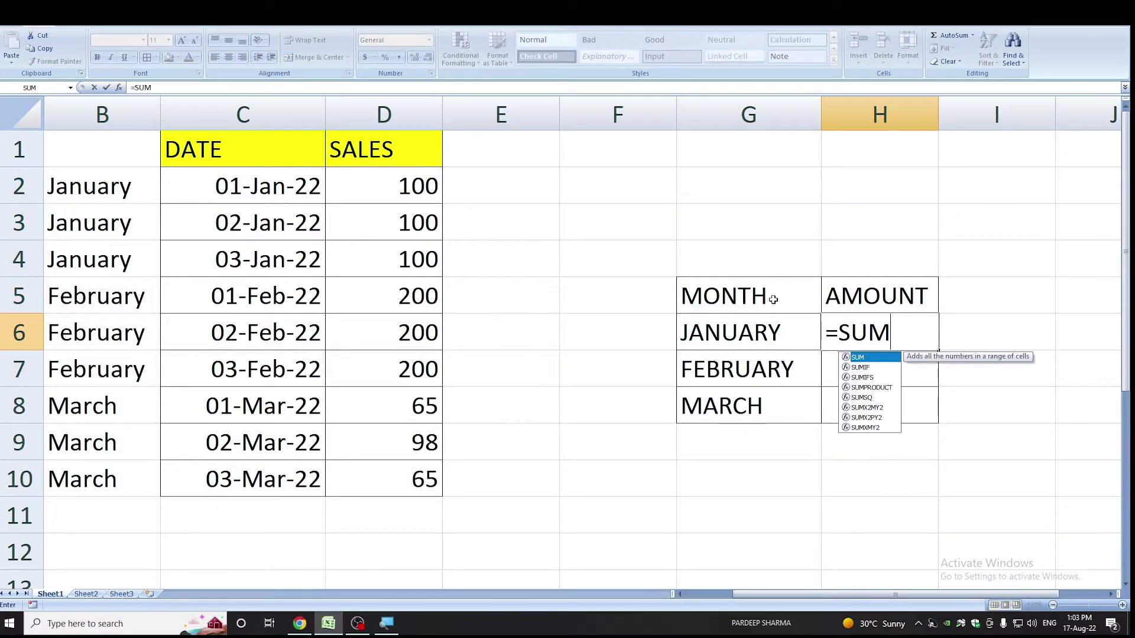
pyautogui.write('IF(')
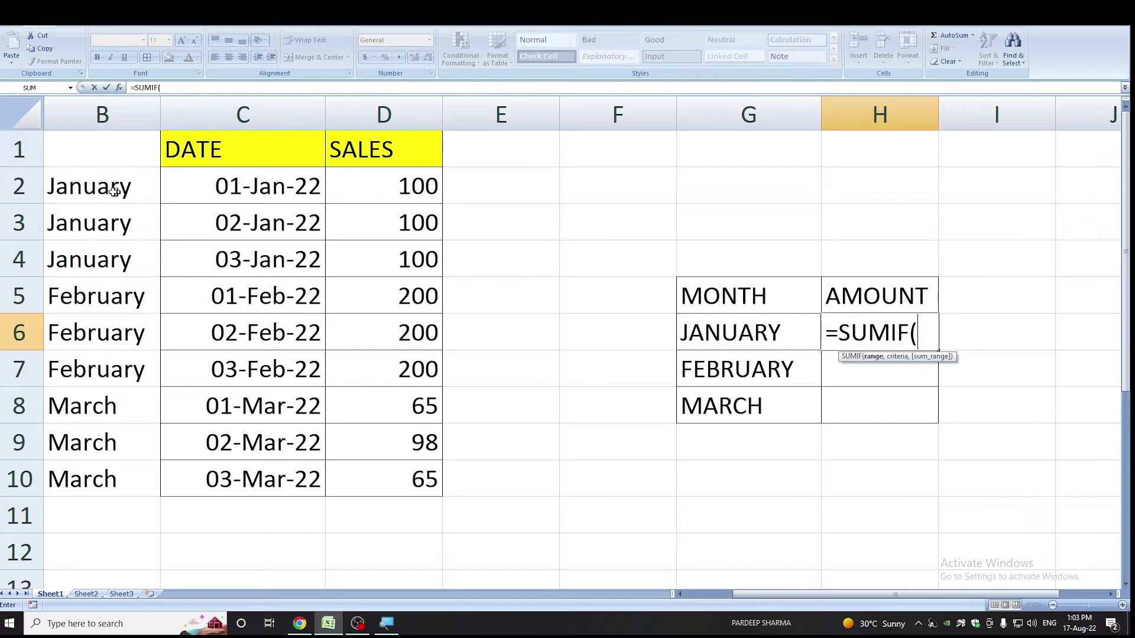
pyautogui.moveTo(112, 190); pyautogui.dragTo(103, 469)
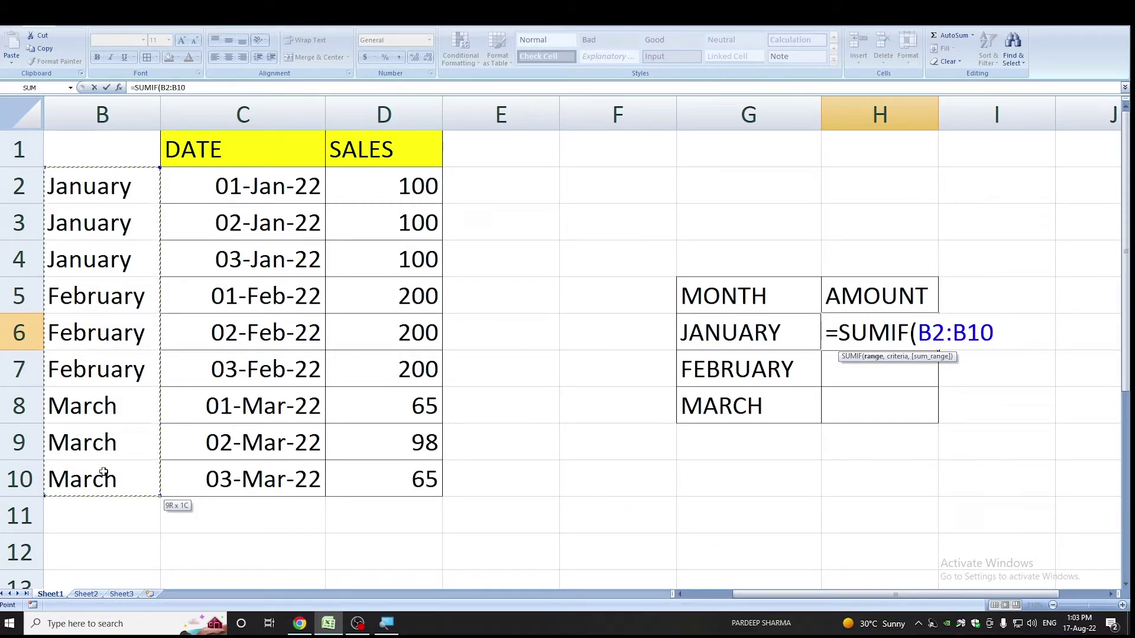
pyautogui.write(',')
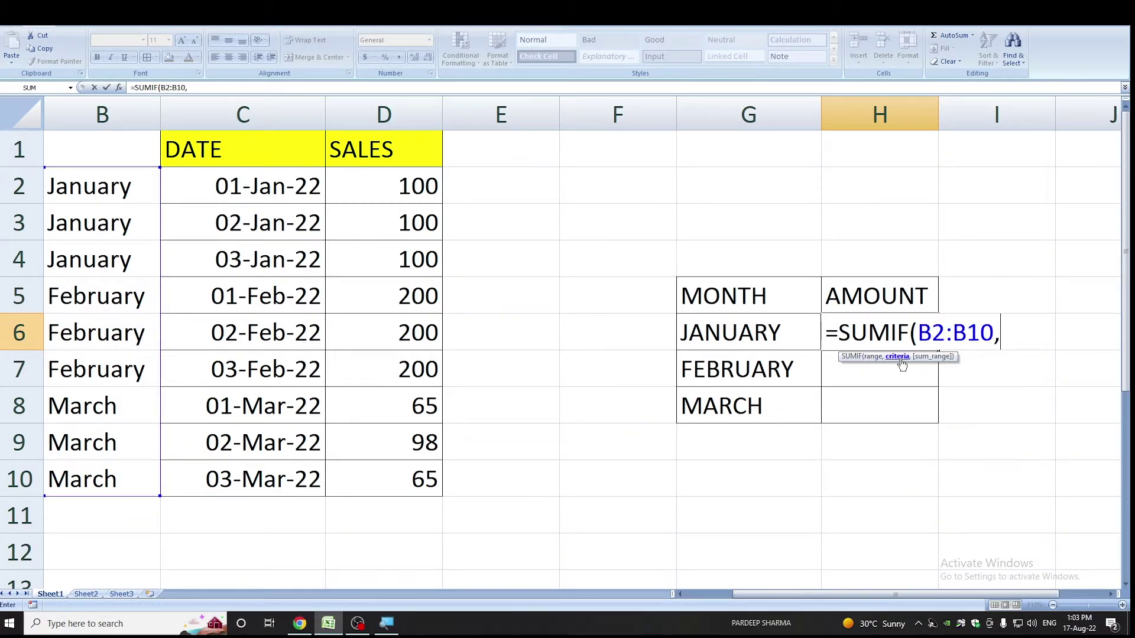
pyautogui.click(780, 336)
pyautogui.write(',')
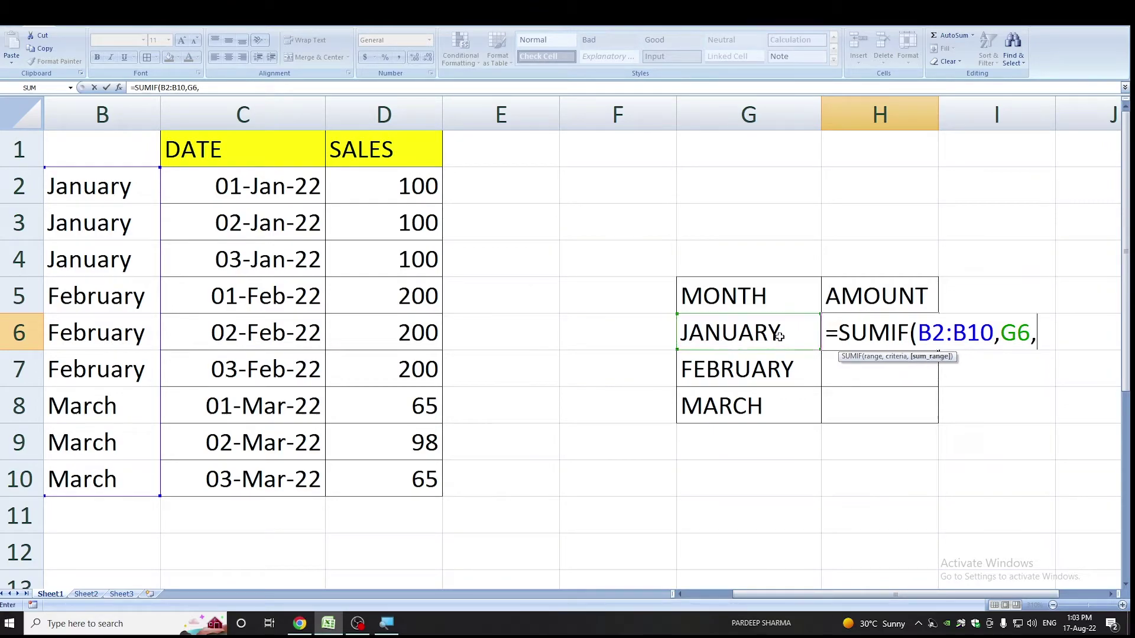
pyautogui.moveTo(394, 177); pyautogui.dragTo(400, 480)
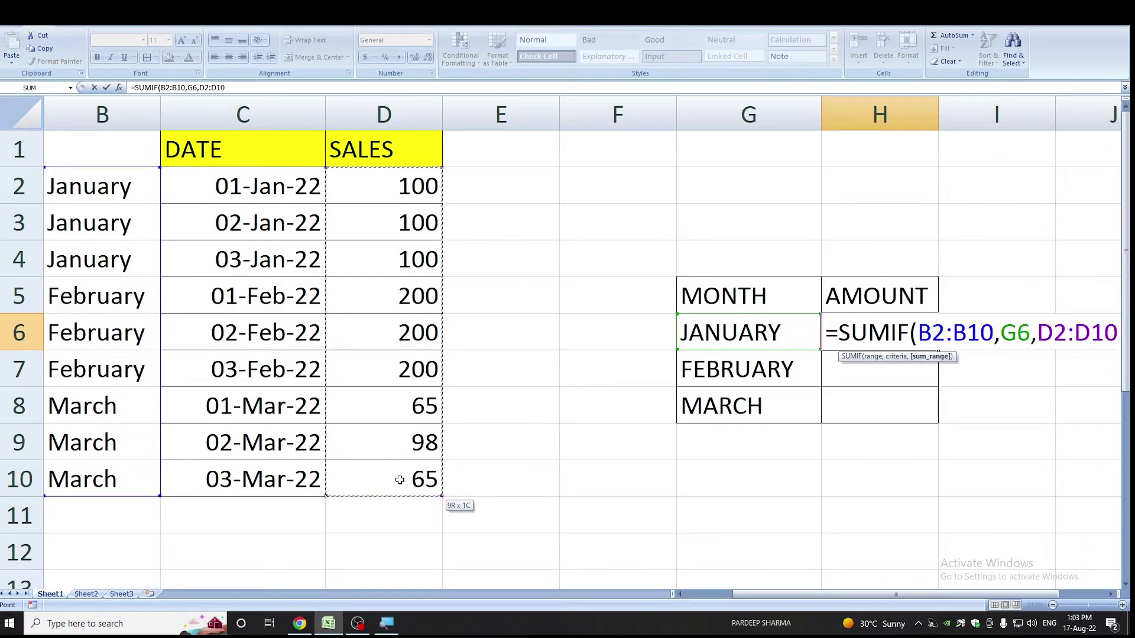
pyautogui.press('Return')
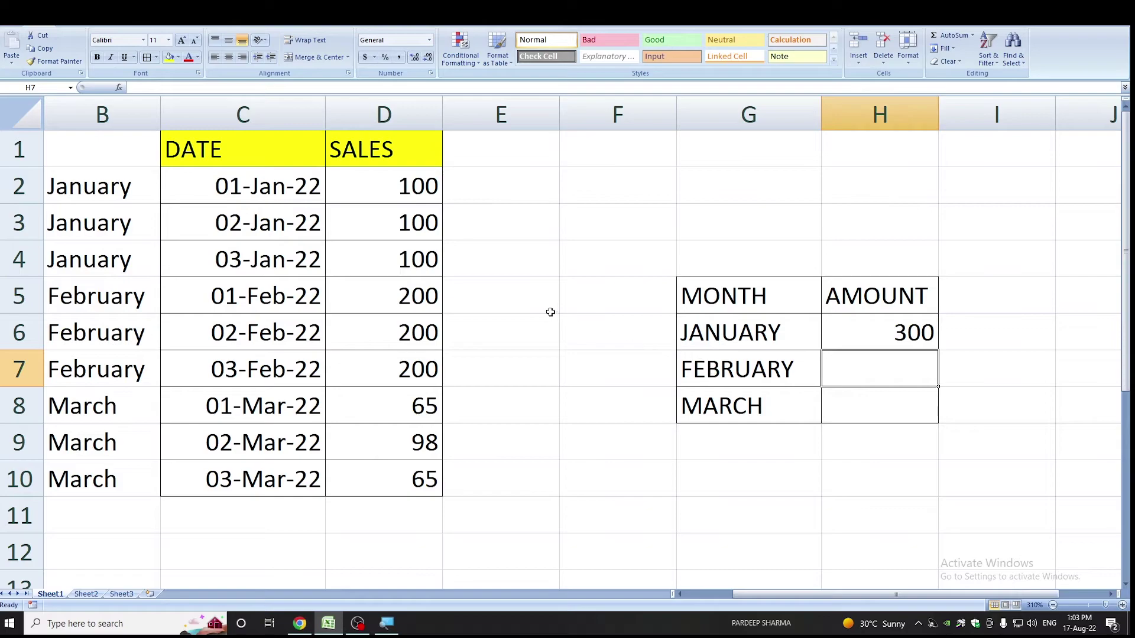
# Step: Hide the month-name helper column B
pyautogui.rightClick(62, 119)
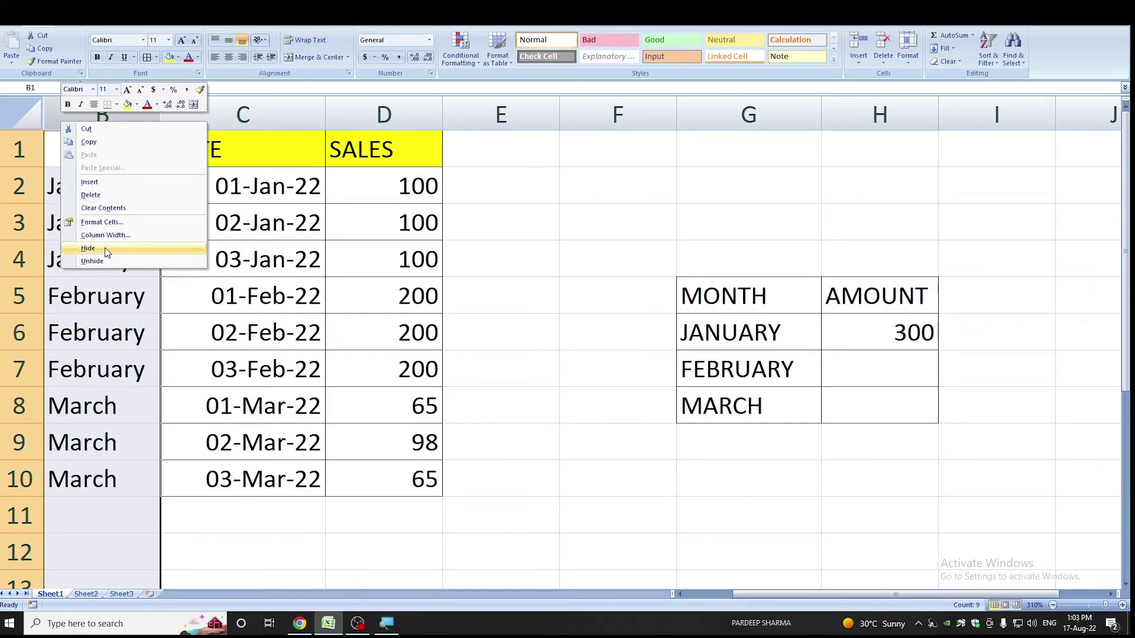
pyautogui.click(107, 249)
pyautogui.click(363, 266)
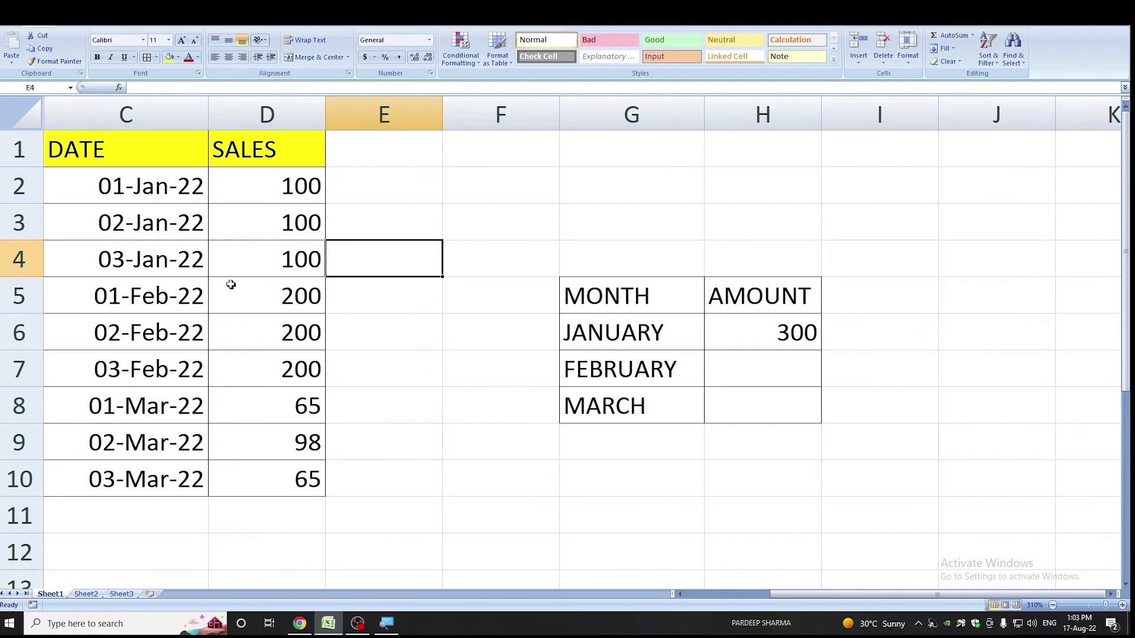
# Step: Change the C4 date to 03-02-2022, dropping January's total to 200
pyautogui.doubleClick(152, 261)
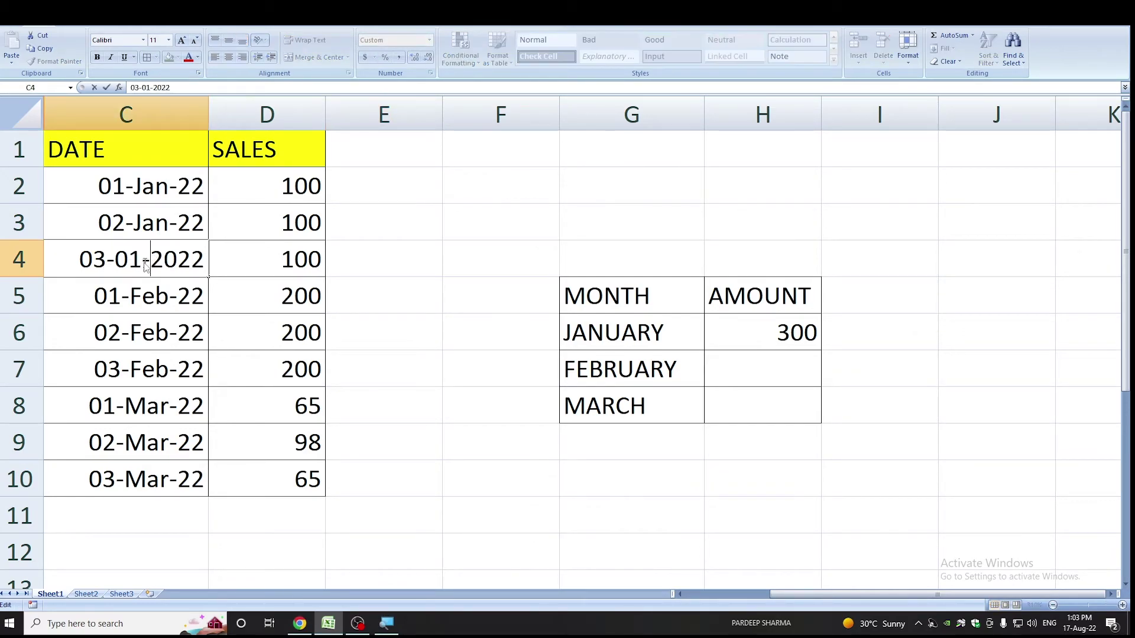
pyautogui.press('BackSpace')
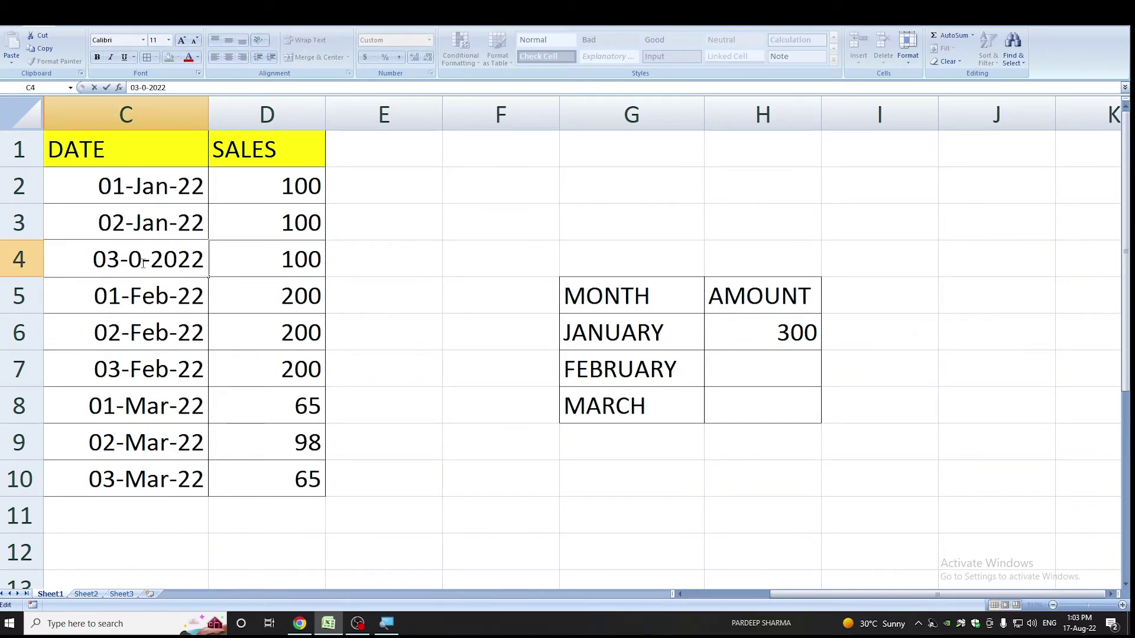
pyautogui.write('2')
pyautogui.press('Return')
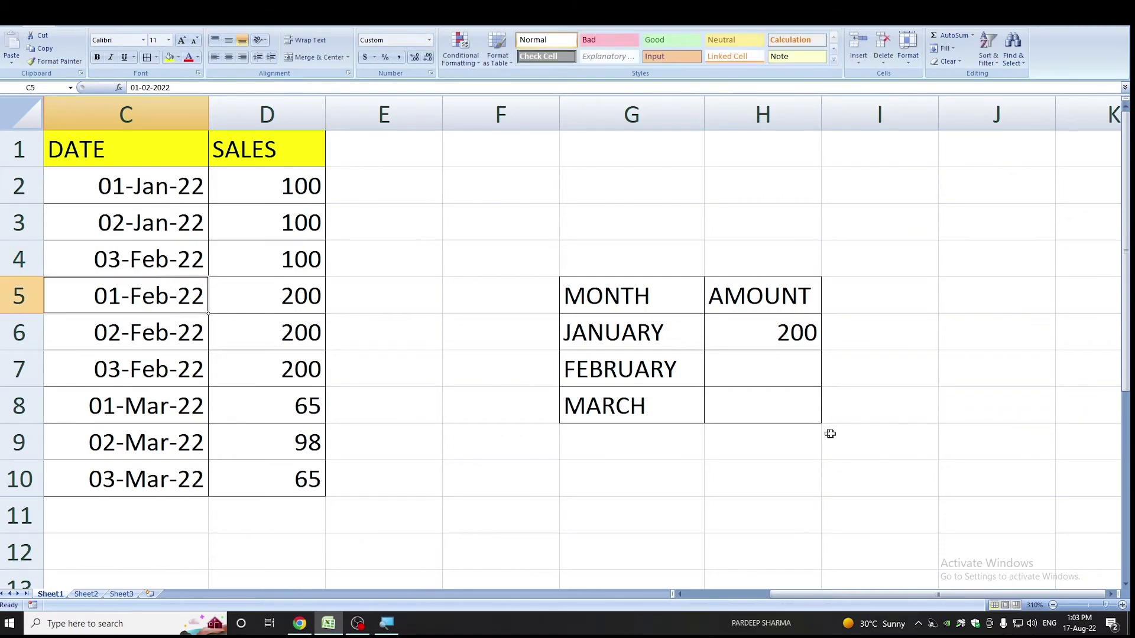
# Step: Fill the H6 SUMIF formula down to H8 for February and March totals
pyautogui.click(795, 370)
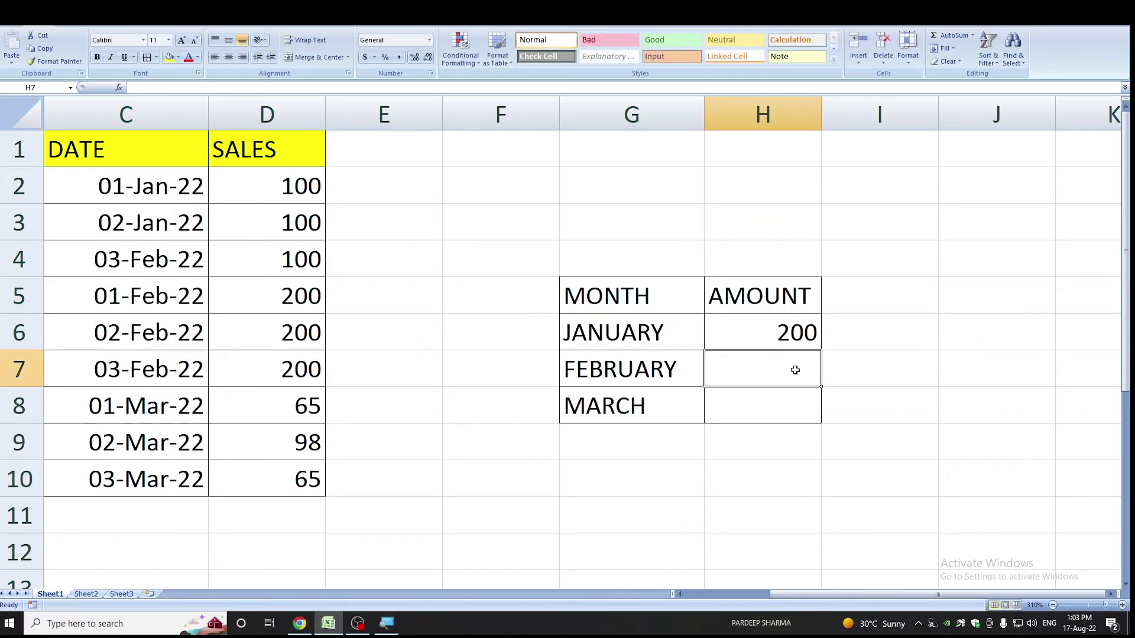
pyautogui.click(809, 343)
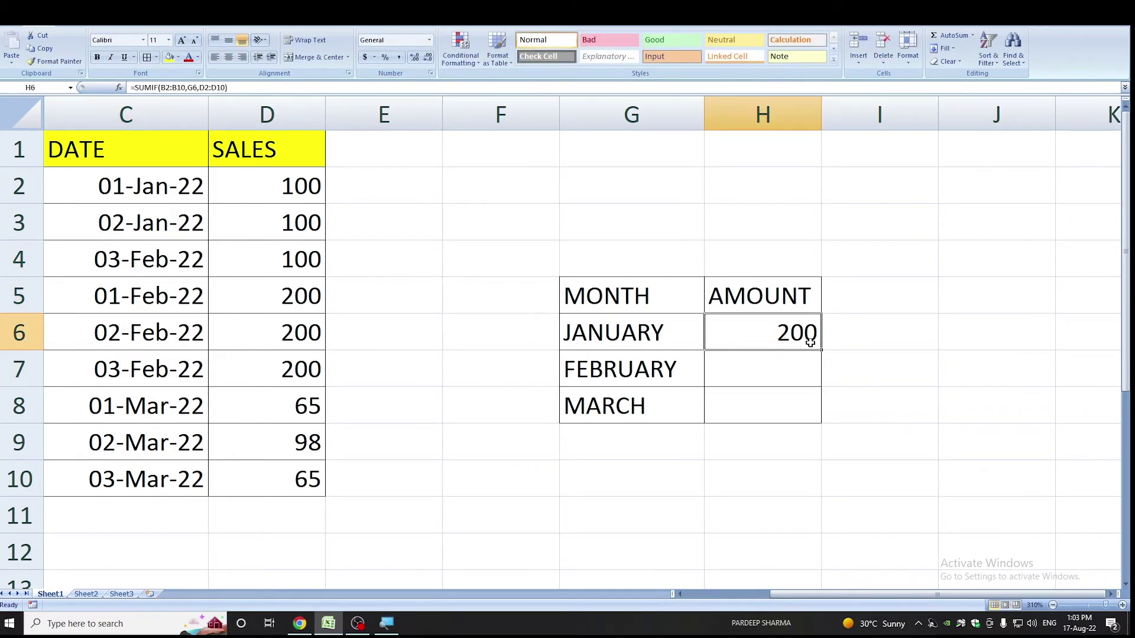
pyautogui.moveTo(824, 352); pyautogui.dragTo(824, 423)
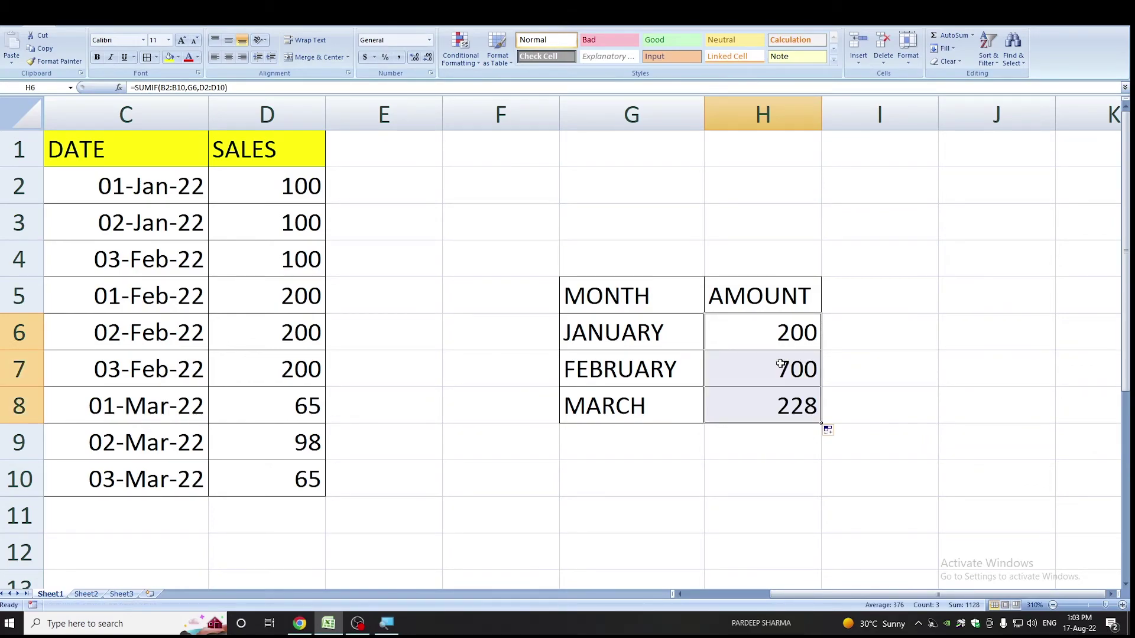
pyautogui.click(780, 365)
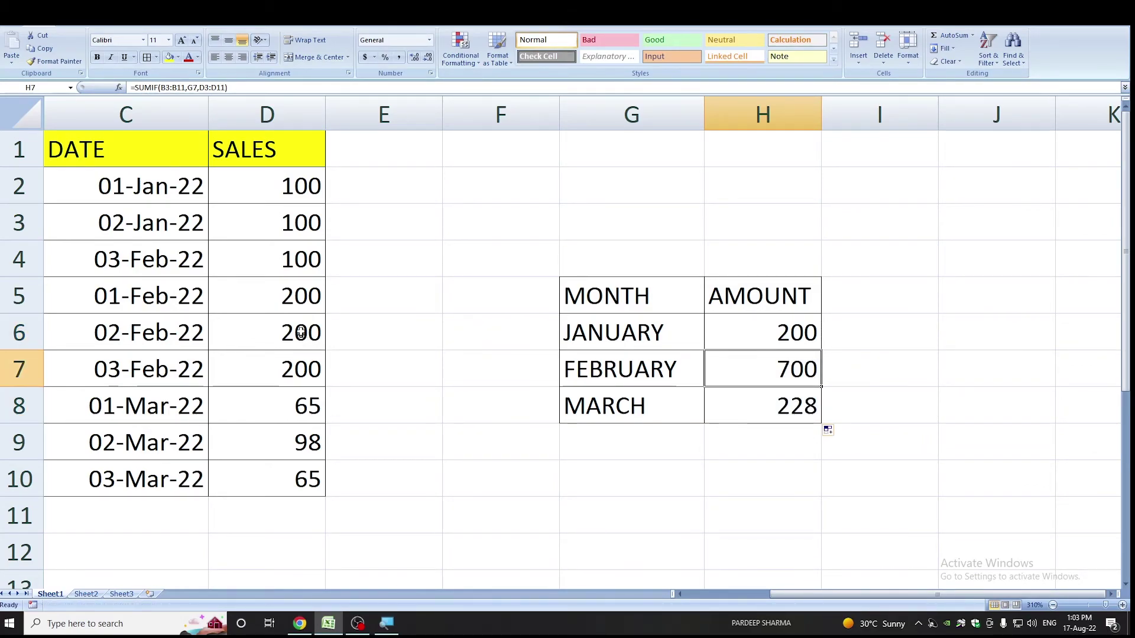
# Step: Select D4:D7 to verify February's 700 sum in the status bar
pyautogui.moveTo(287, 269); pyautogui.dragTo(303, 368)
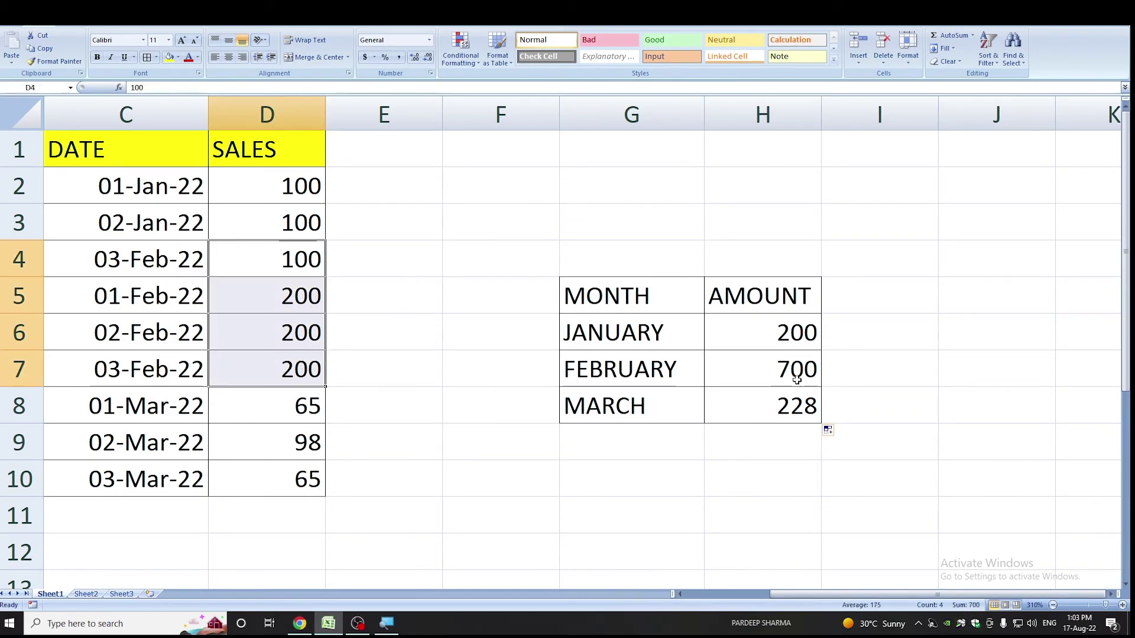
pyautogui.click(534, 503)
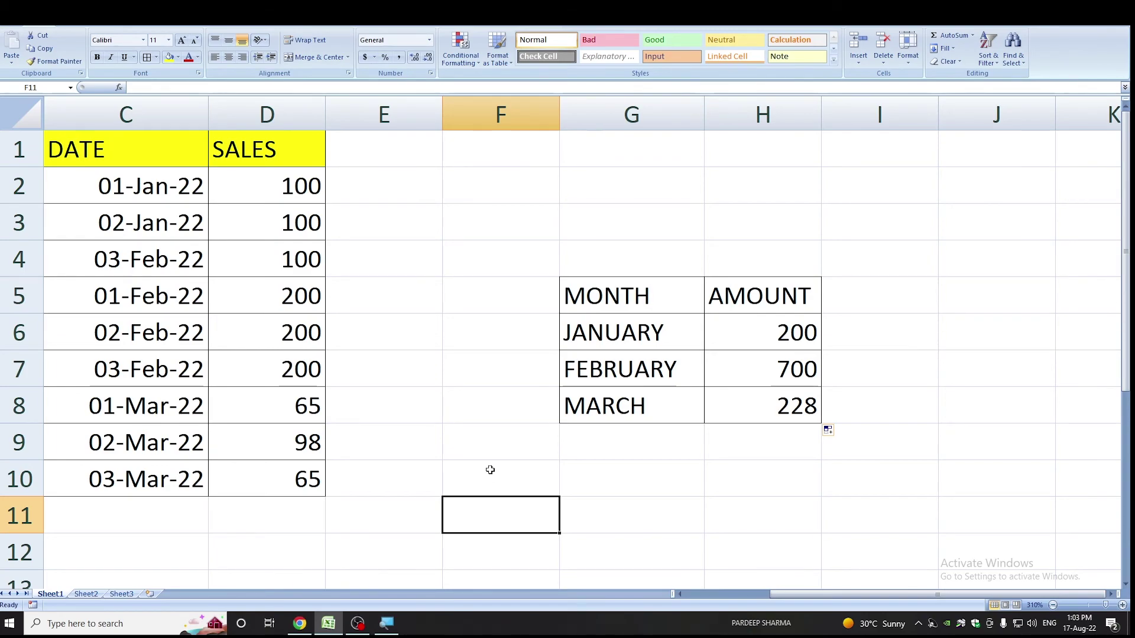
pyautogui.click(490, 470)
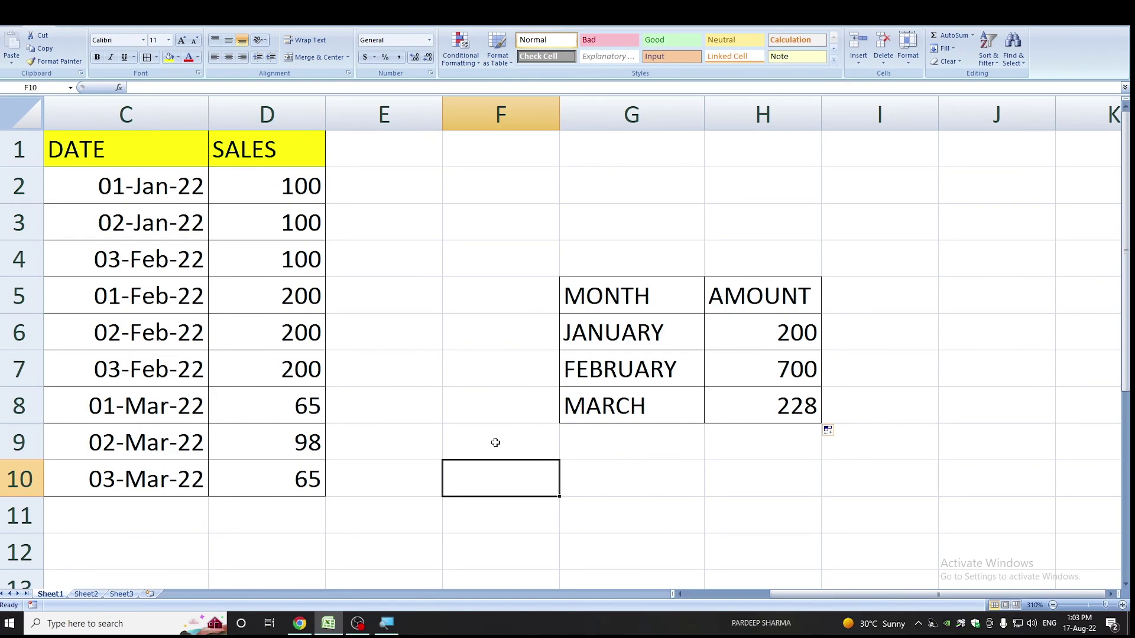
pyautogui.press('Left')
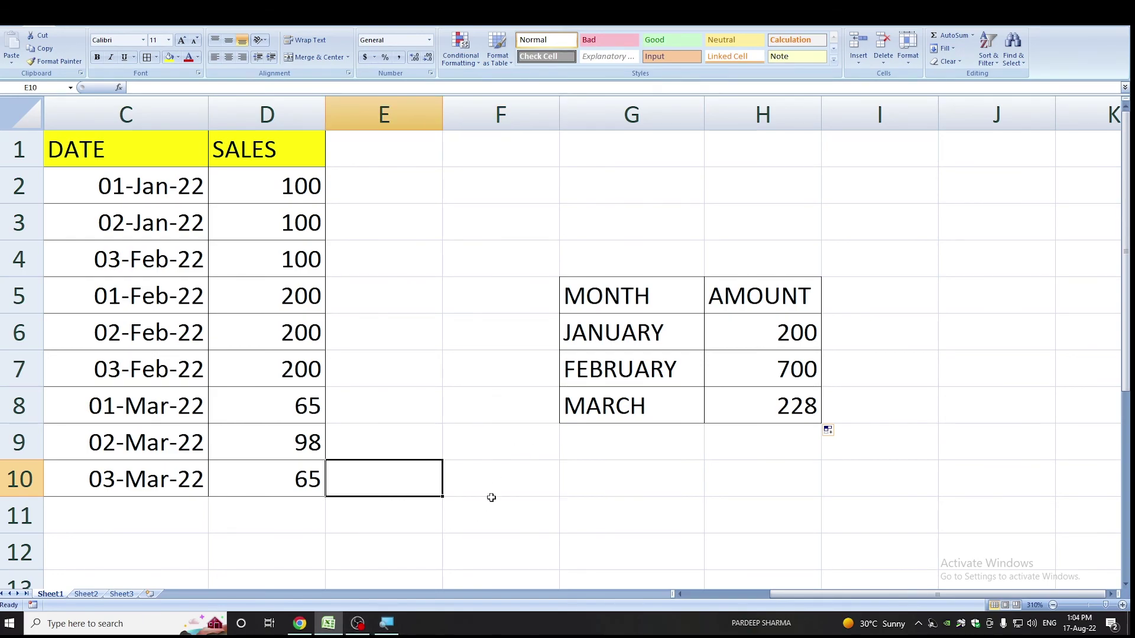